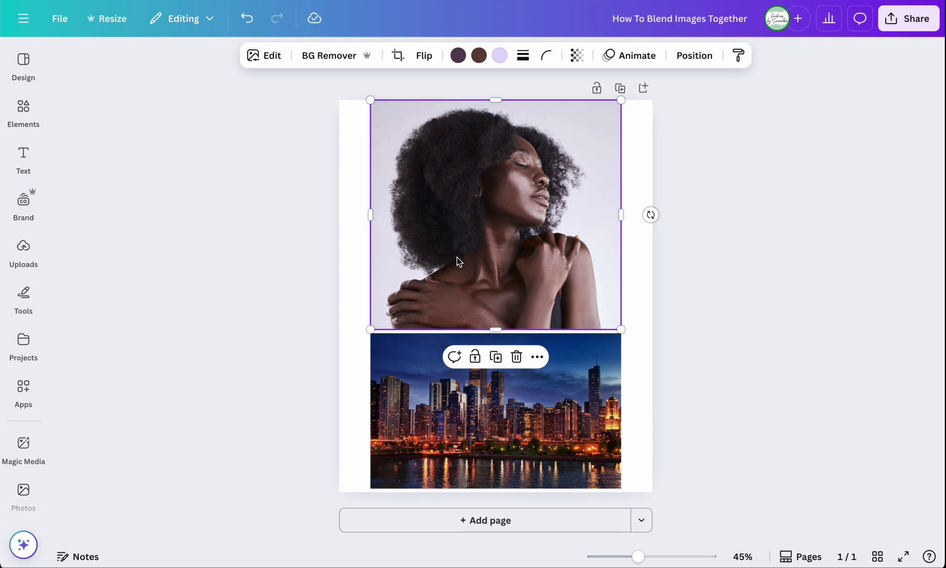
Step: Search the Apps panel for 'blend images' and list the Blend Image results
click(26, 388)
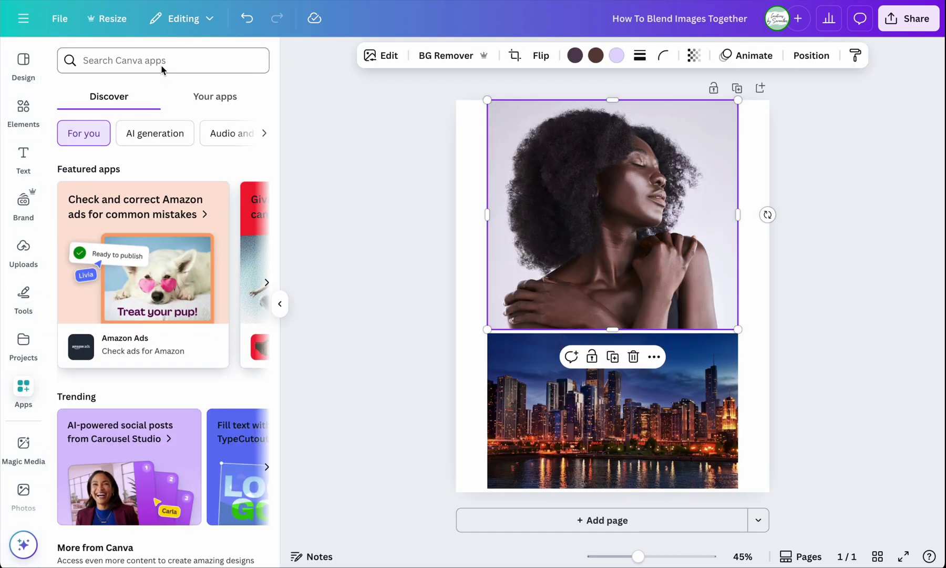
click(162, 69)
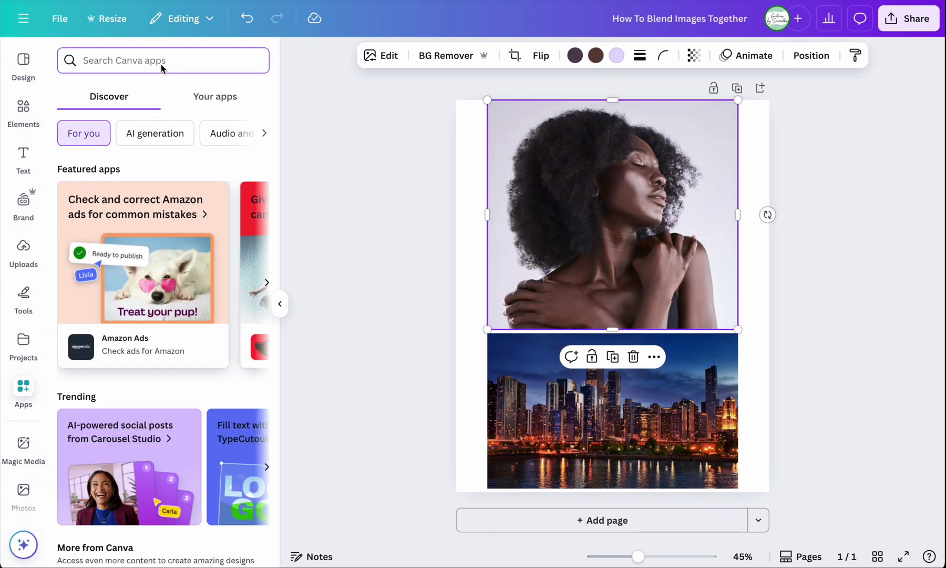
text(v)
key(BackSpace)
text(blend)
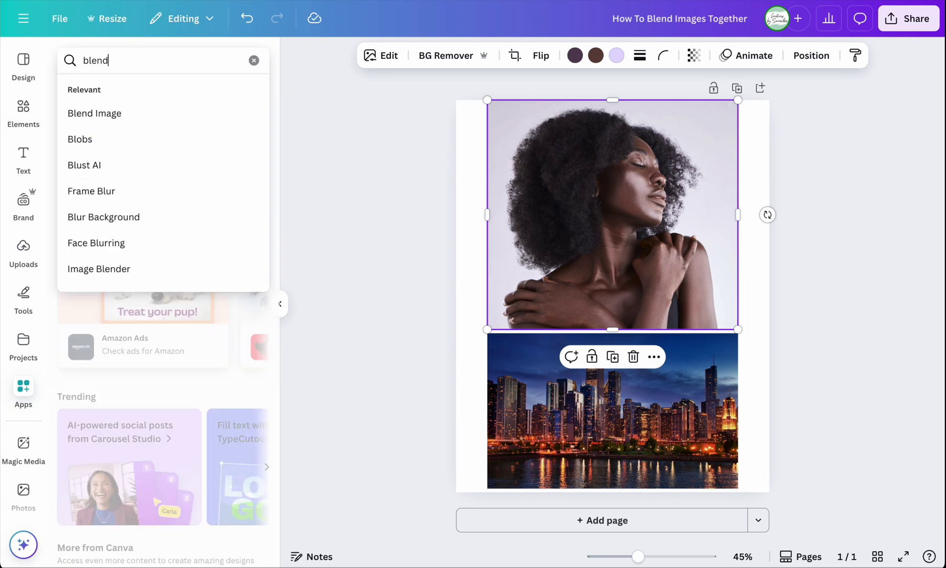
text( images)
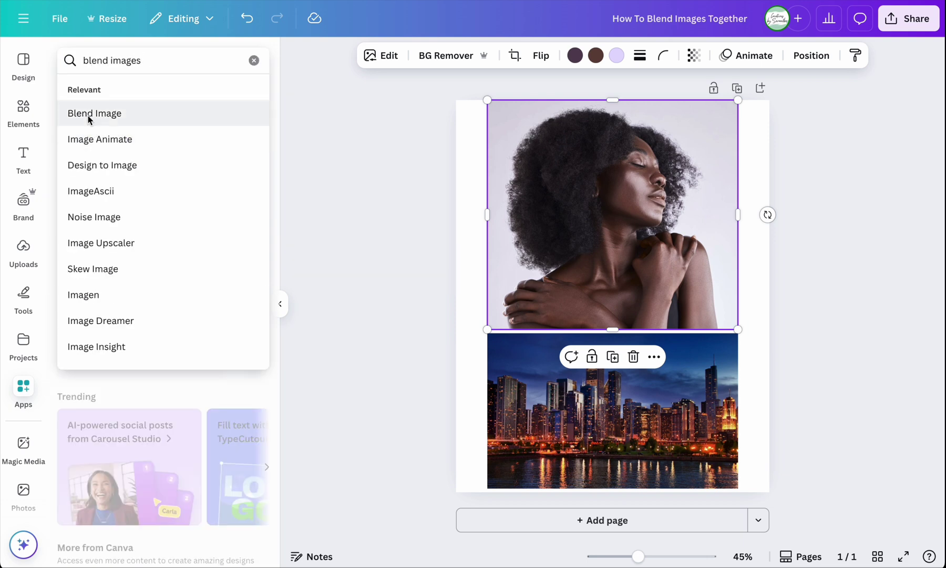
click(88, 114)
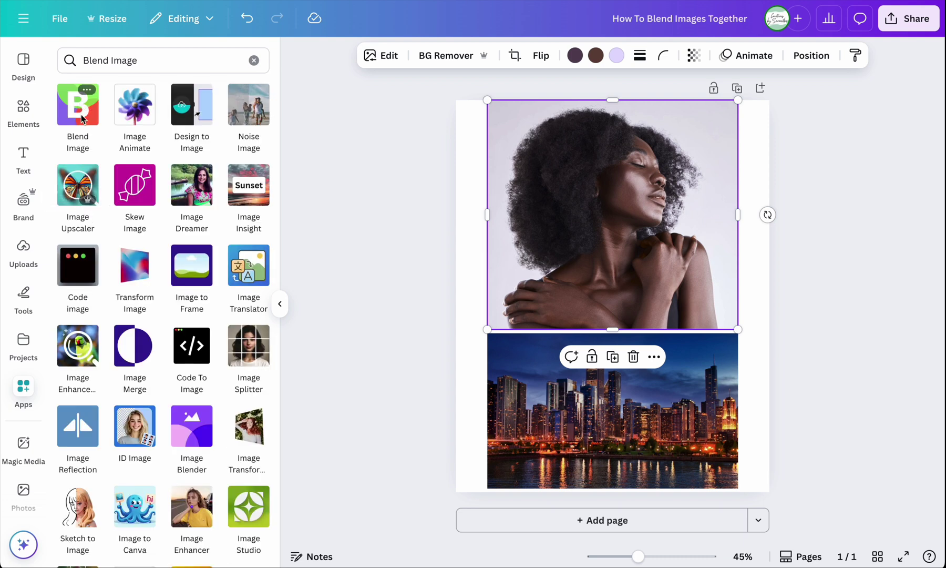
Step: Open the Blend Image app and move the woman portrait back above the skyline photo
click(82, 118)
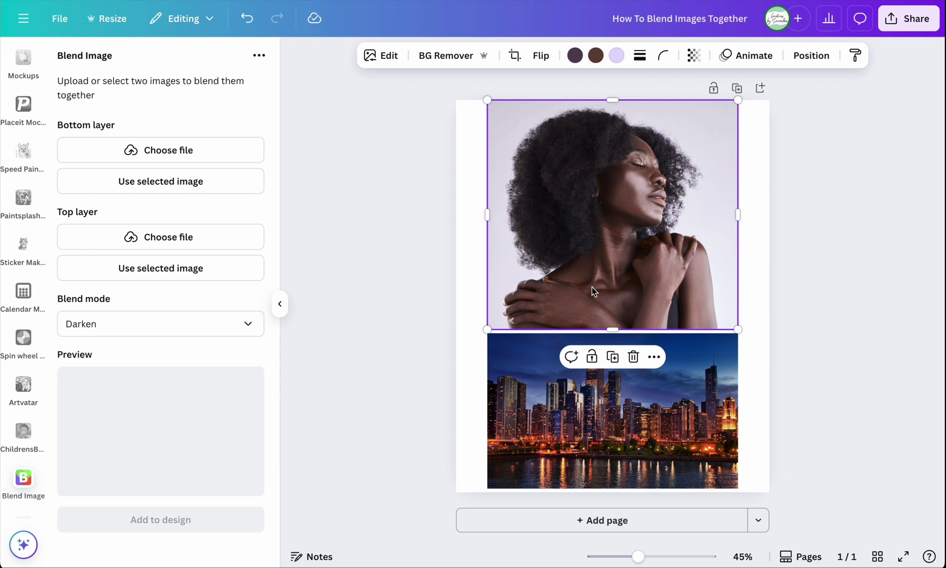
drag(580, 200, 594, 373)
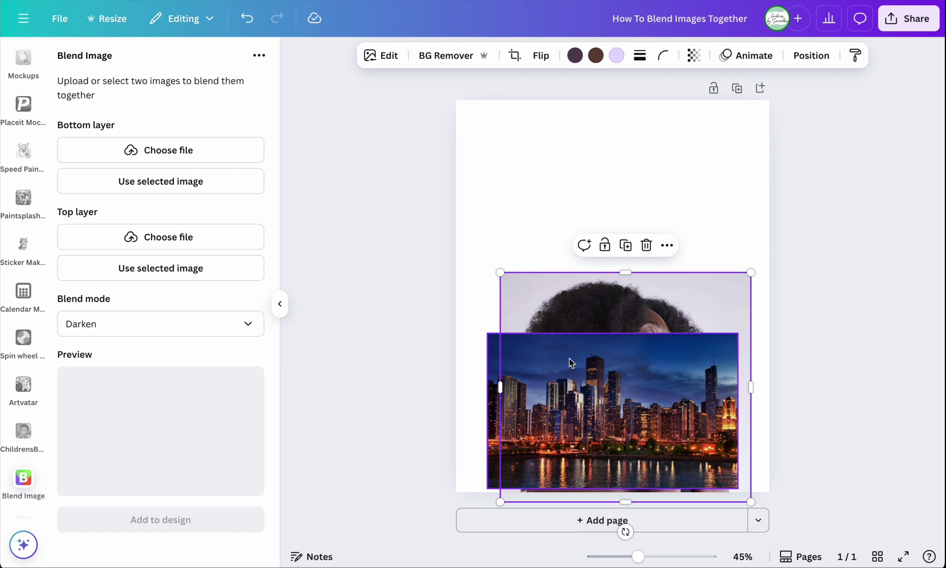
drag(604, 314, 589, 149)
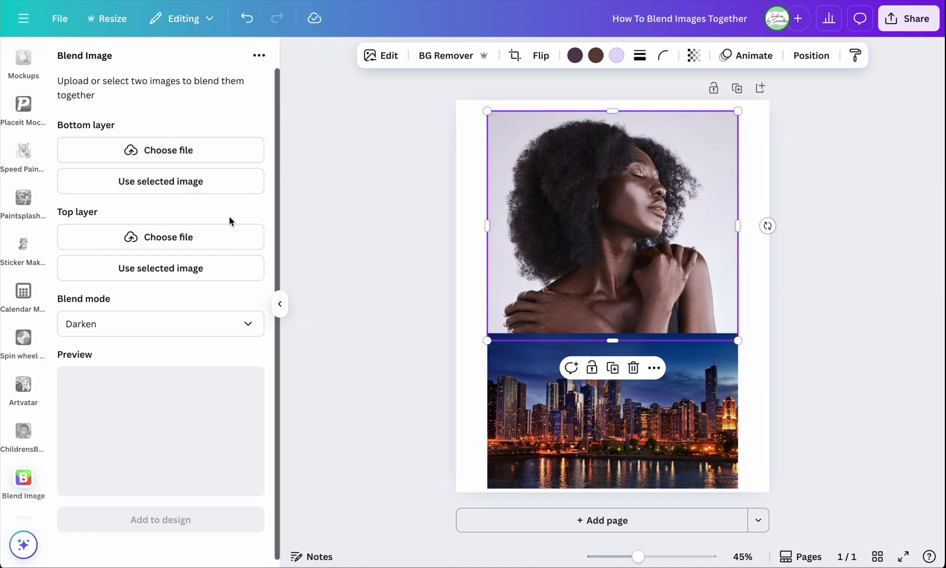
Step: Use the woman portrait as the bottom layer and the city skyline as the top layer
click(155, 181)
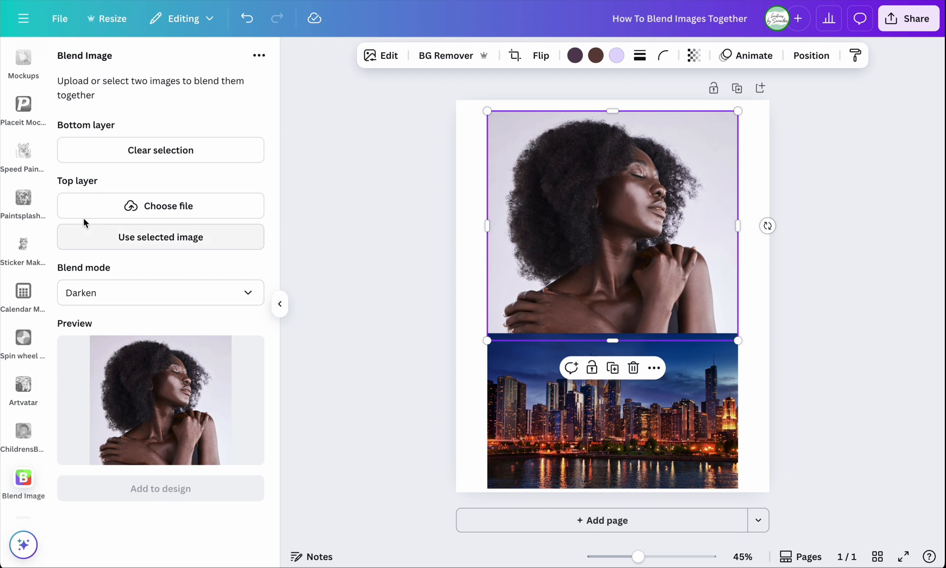
click(558, 431)
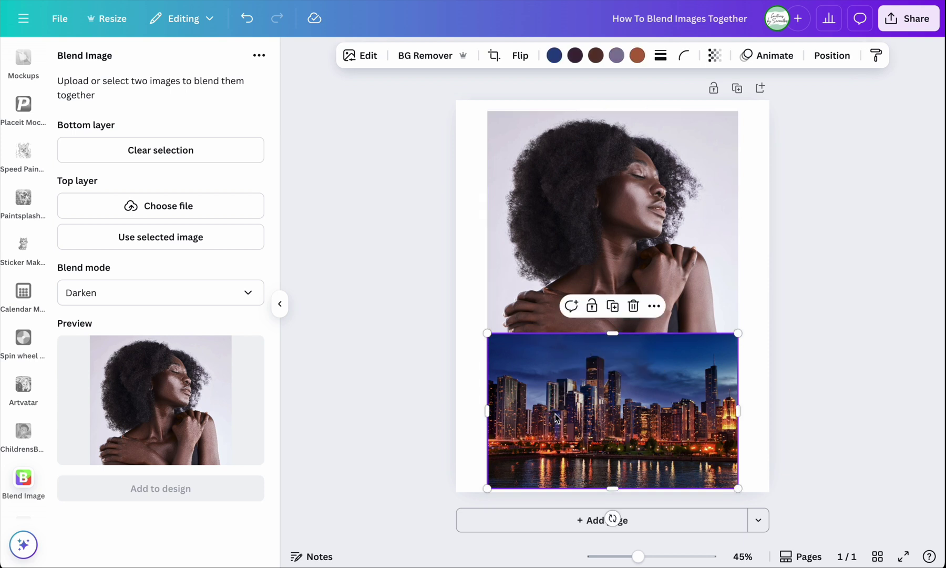
click(172, 239)
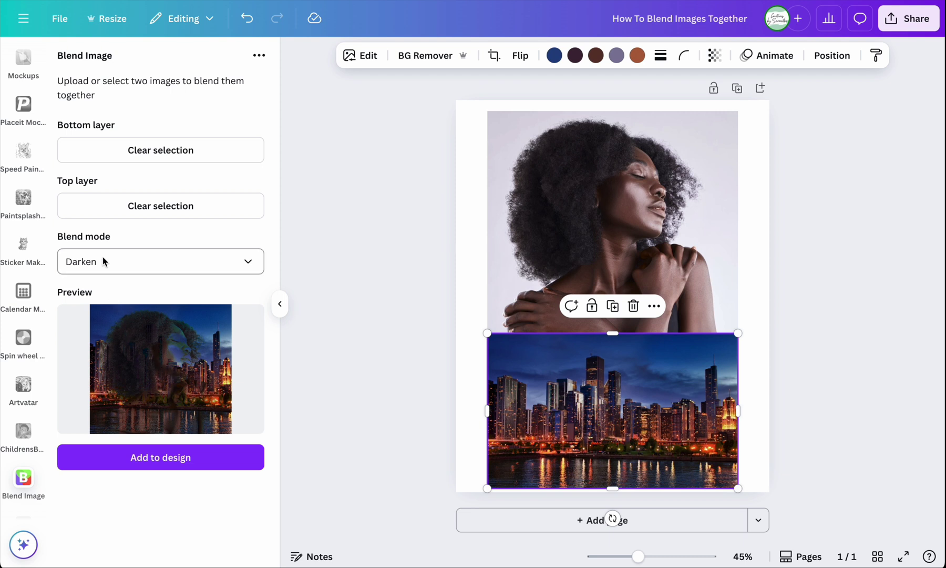
Step: Switch the blend mode to Lighten and add the blended image to the design
click(144, 268)
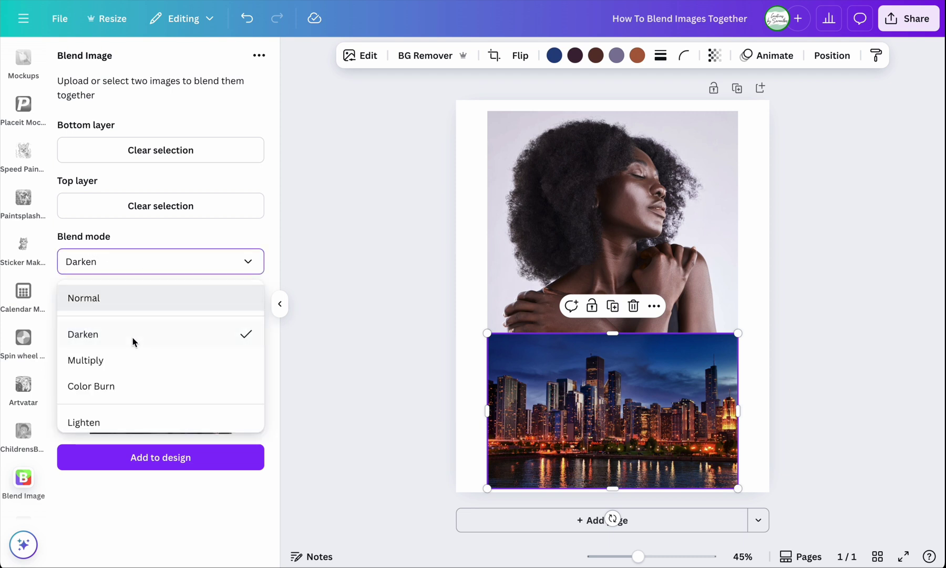
scroll(152, 421, down, 5)
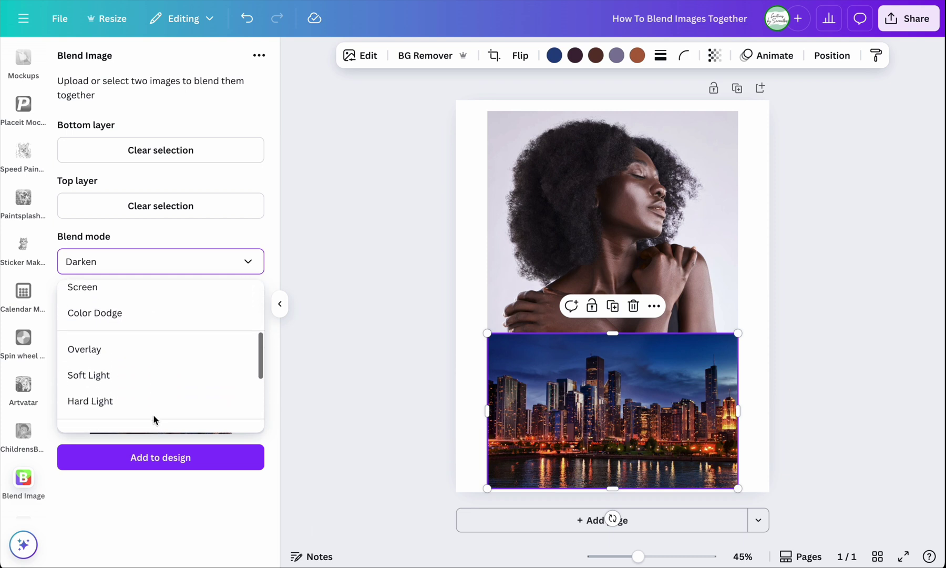
scroll(154, 418, down, 5)
scroll(155, 410, up, 3)
scroll(154, 416, up, 2)
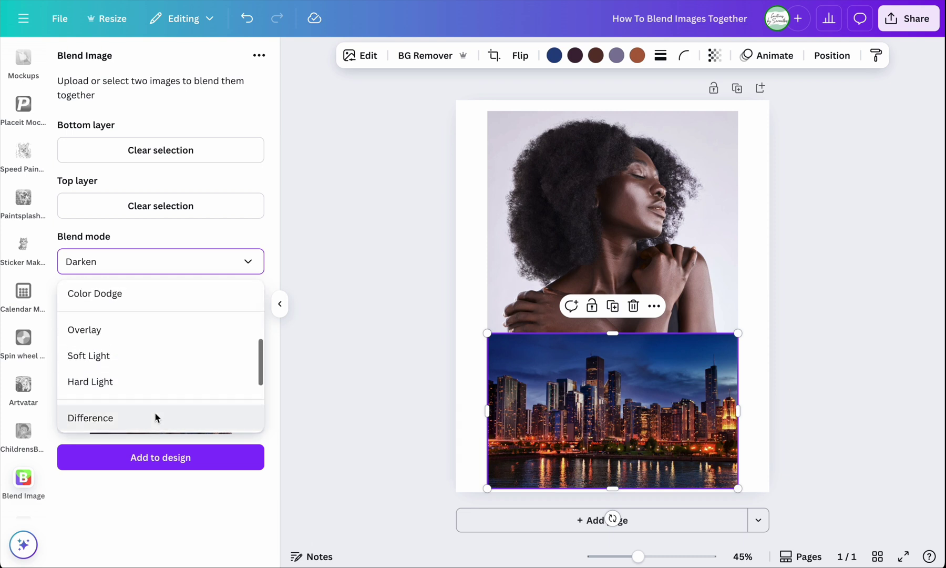
scroll(154, 417, up, 3)
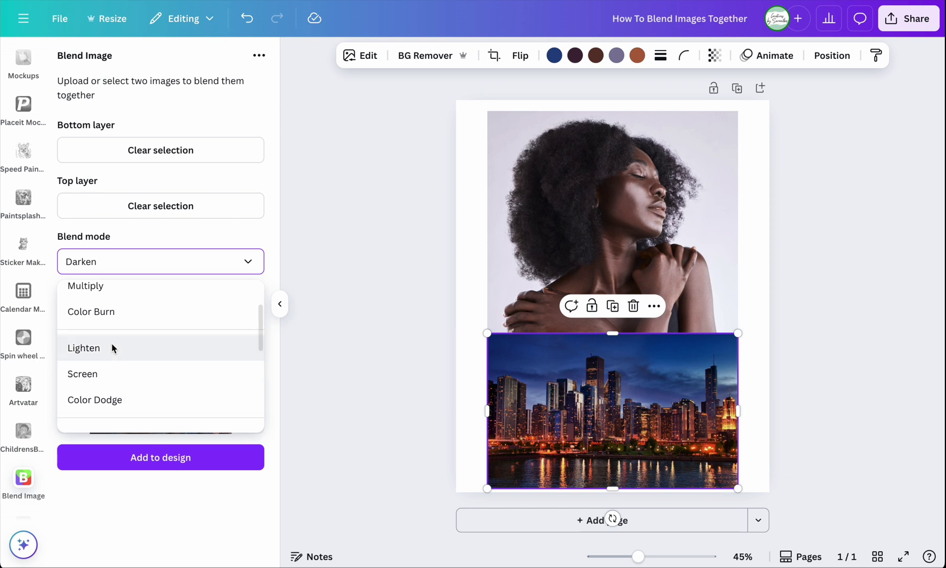
click(112, 348)
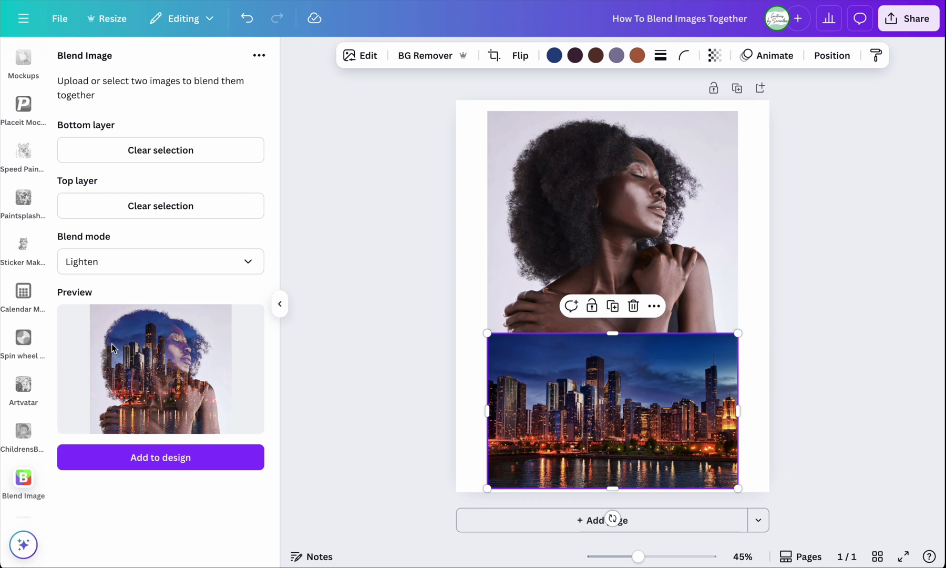
click(168, 458)
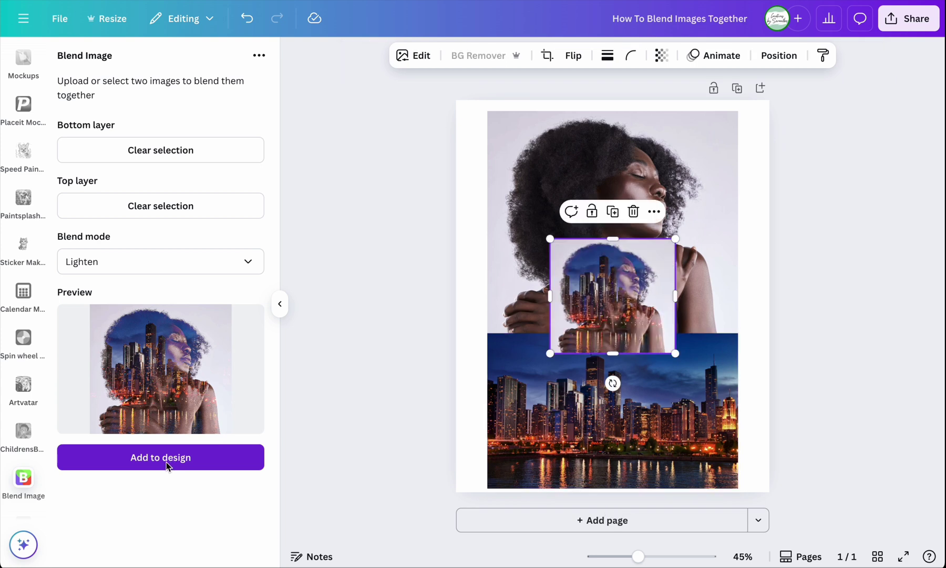
Step: Delete the blend from page 1 and add it onto a new blank page 2
click(634, 211)
click(549, 518)
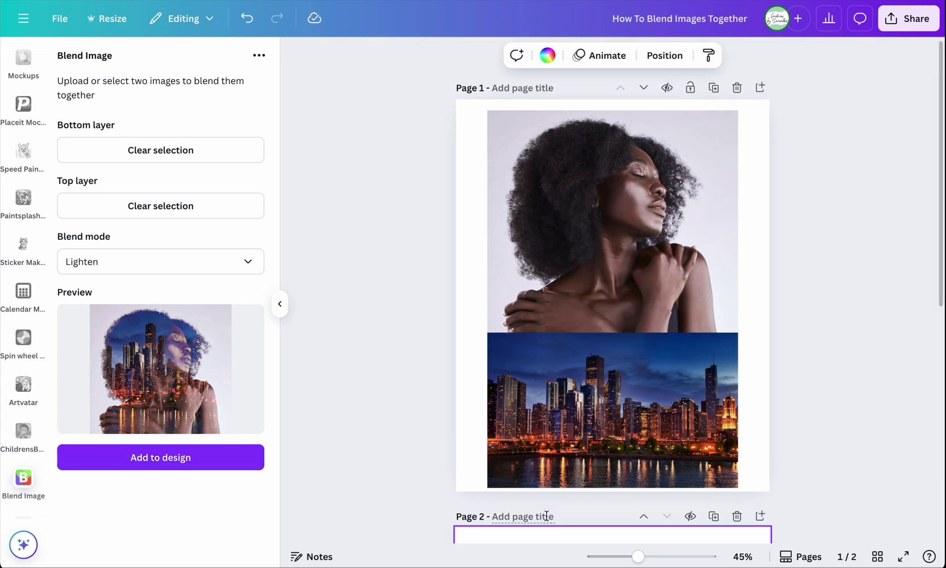
click(172, 460)
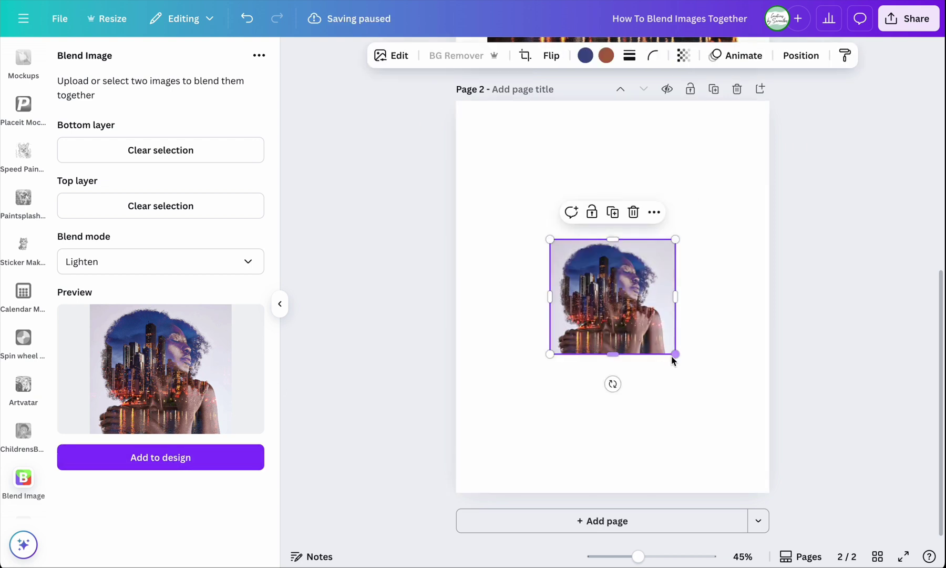
Step: Enlarge the blended image to fill page 2 and centre it
drag(676, 354, 827, 493)
drag(549, 240, 450, 165)
drag(690, 267, 663, 266)
scroll(668, 264, up, 8)
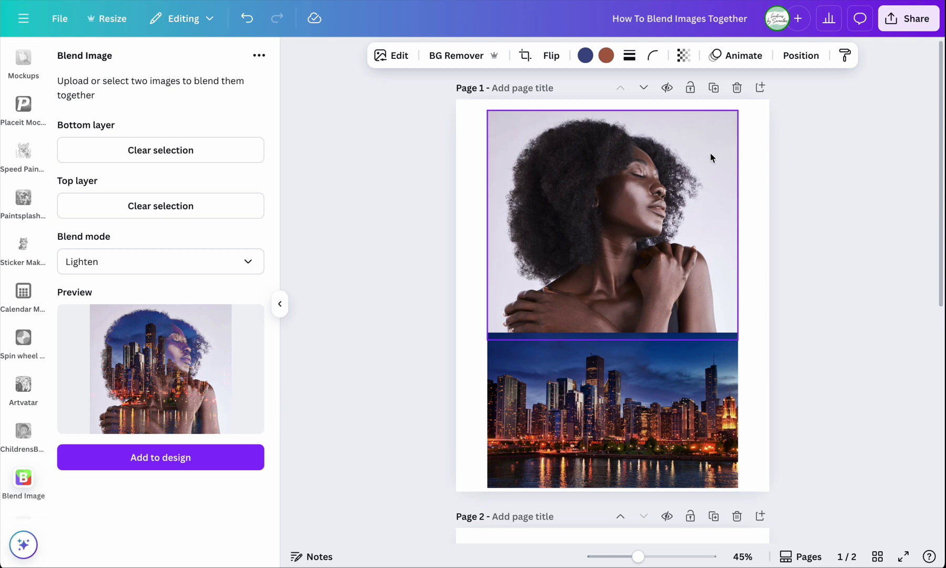
click(710, 153)
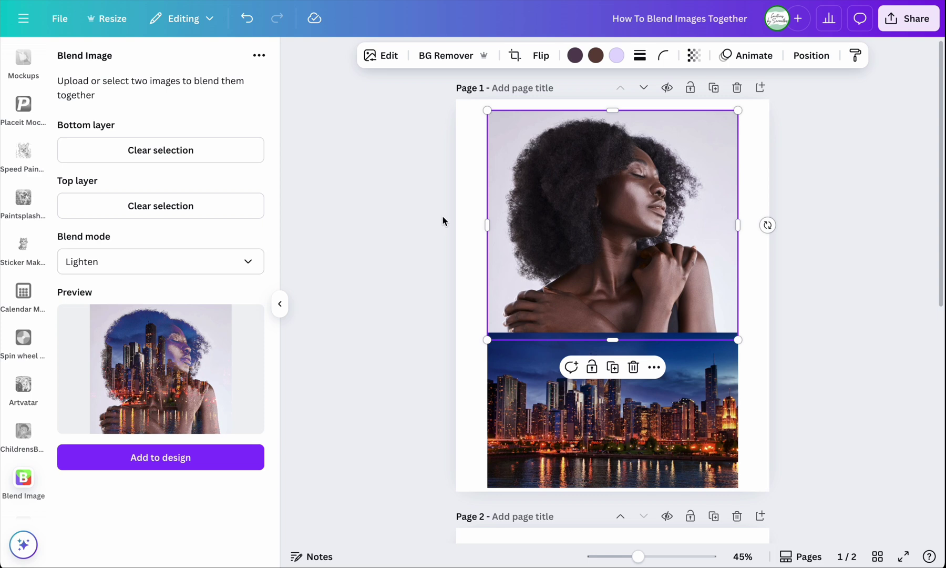
click(190, 467)
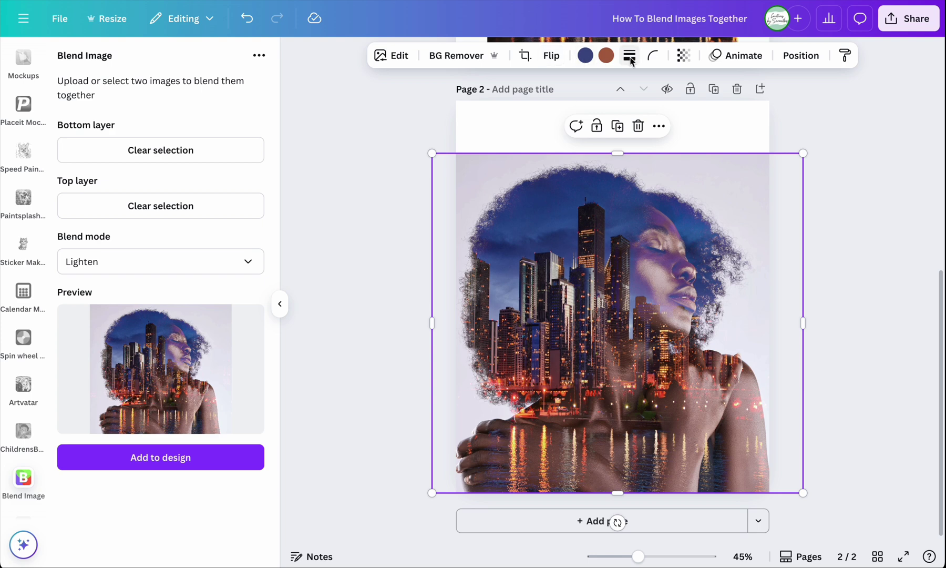
click(391, 53)
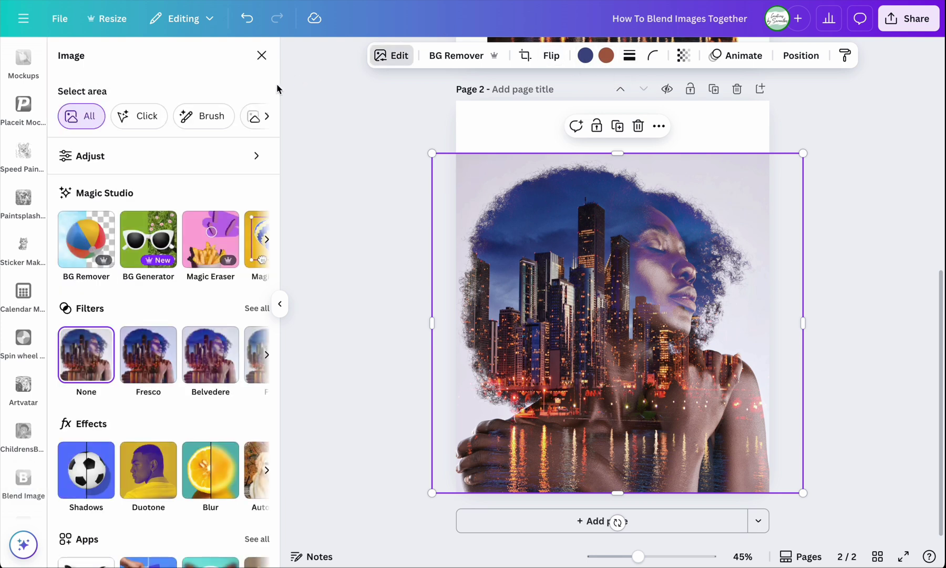
click(107, 155)
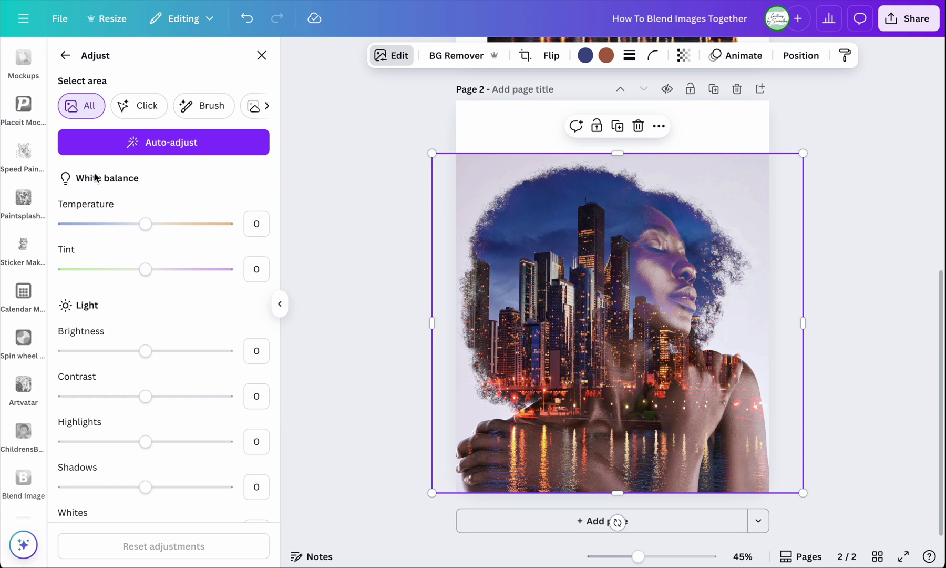
click(64, 55)
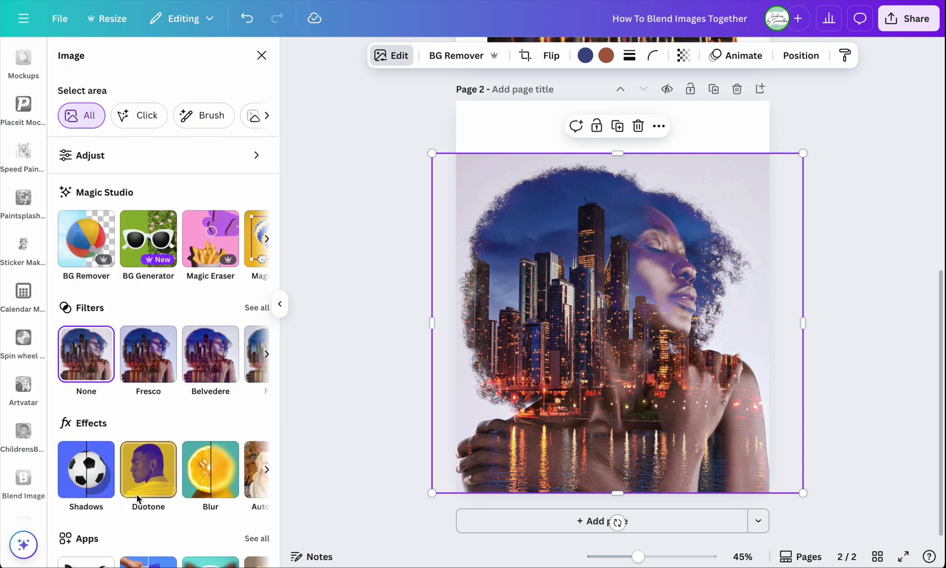
scroll(136, 496, down, 2)
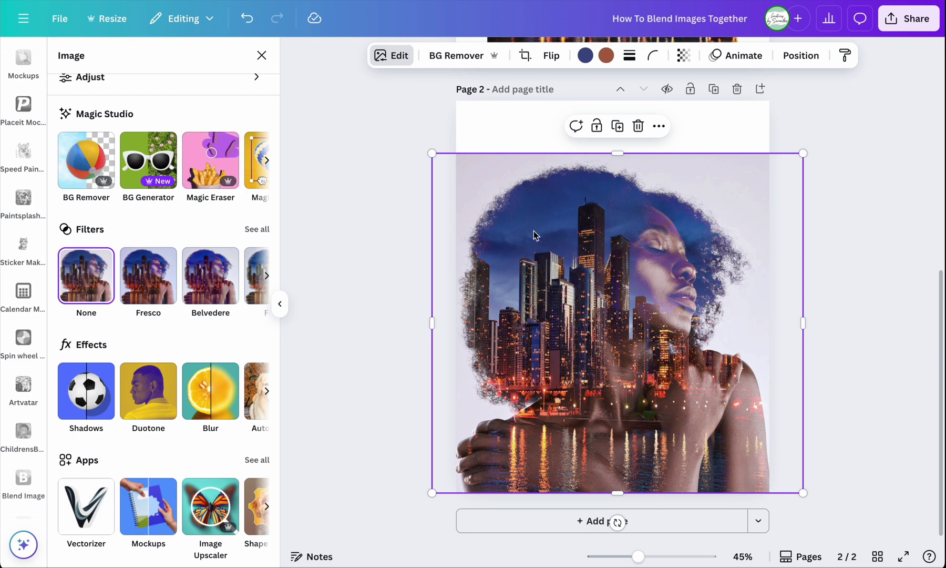
Step: Remove the blended portrait's background with BG Remover and re-centre it on page 2
click(86, 158)
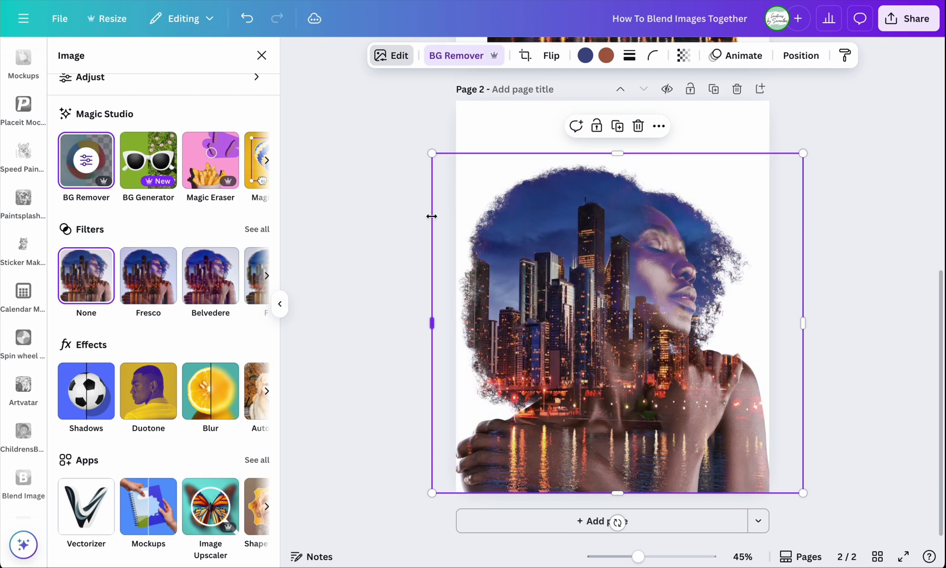
drag(668, 349, 671, 316)
scroll(671, 316, up, 1)
key(ctrl+z)
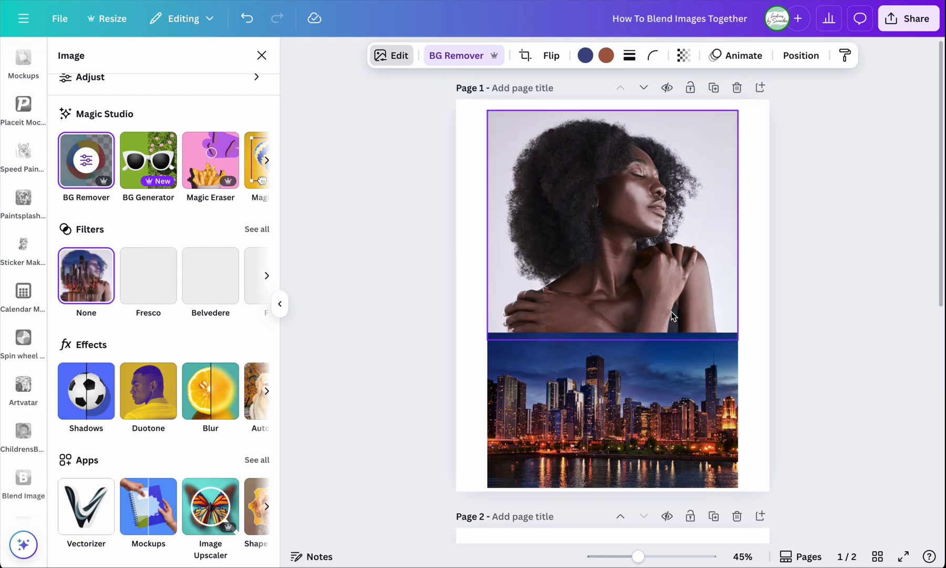
key(ctrl+y)
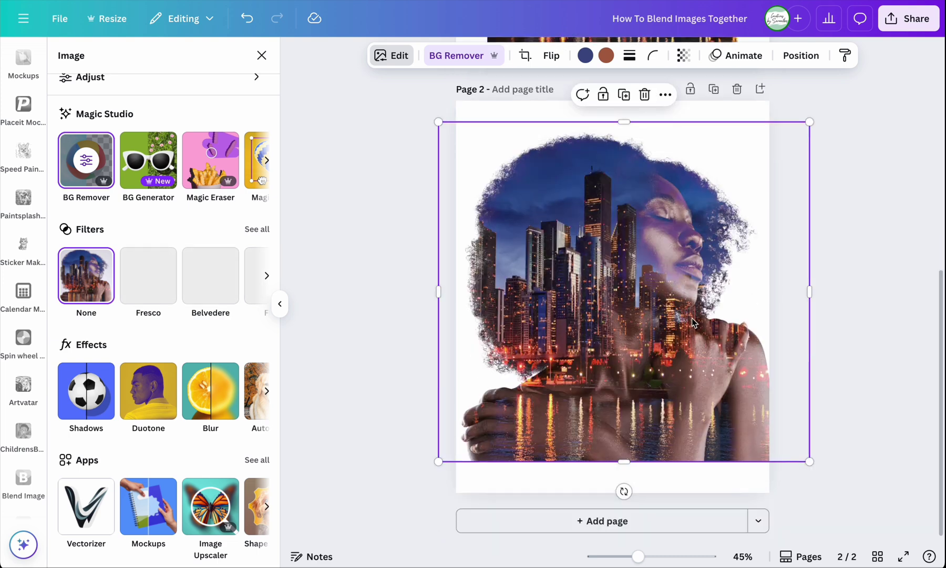
drag(678, 320, 682, 352)
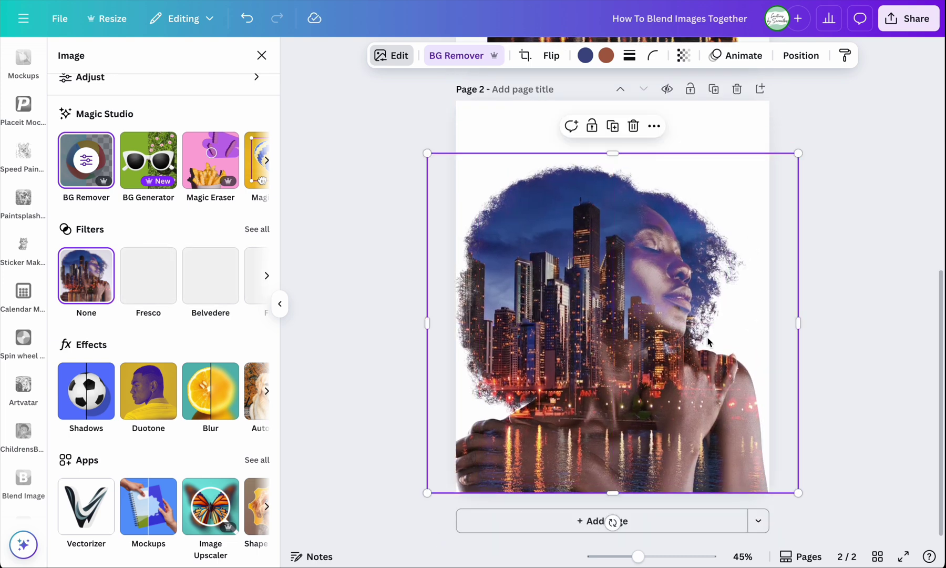
click(844, 293)
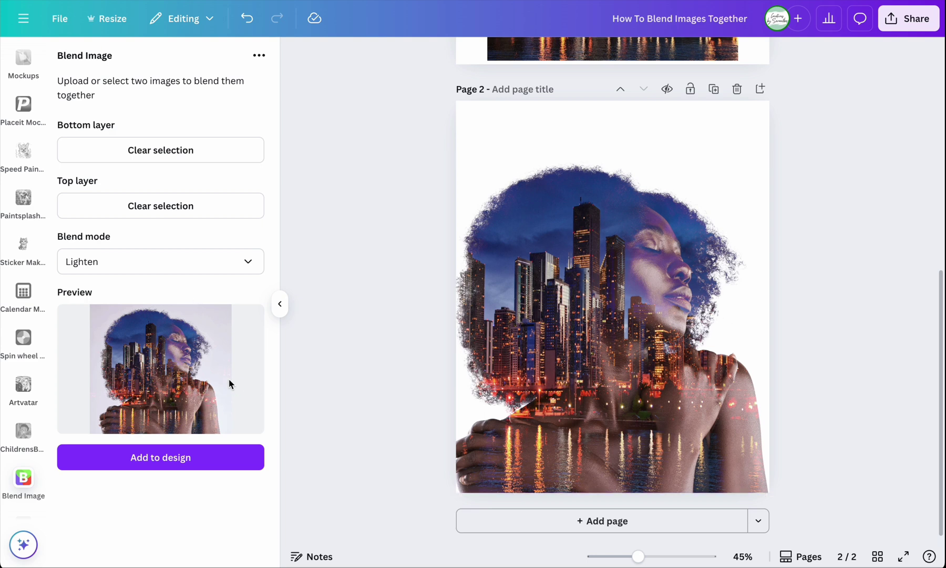
Step: Undo the background removal to restore the grey backdrop, then stretch the portrait to the page top
click(247, 19)
click(247, 19)
click(247, 20)
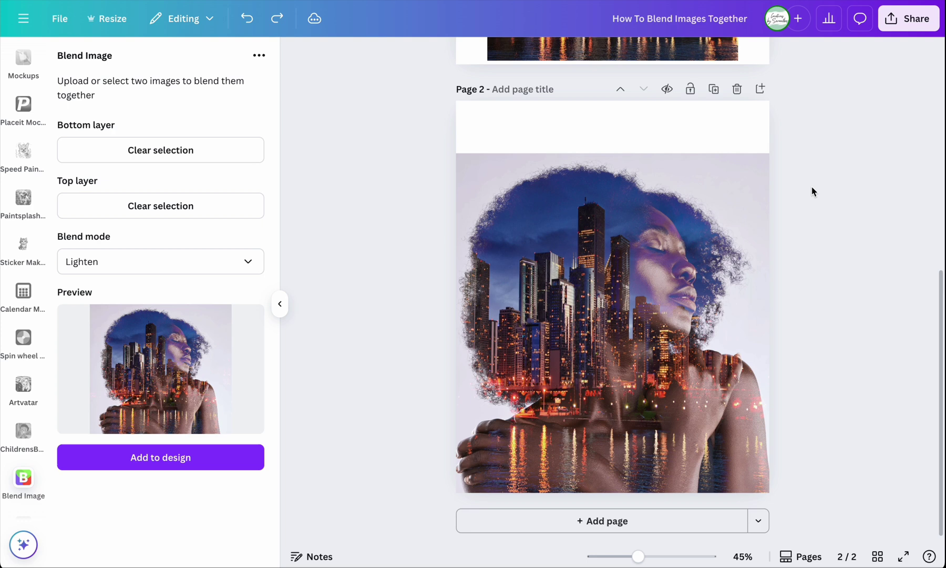
click(754, 174)
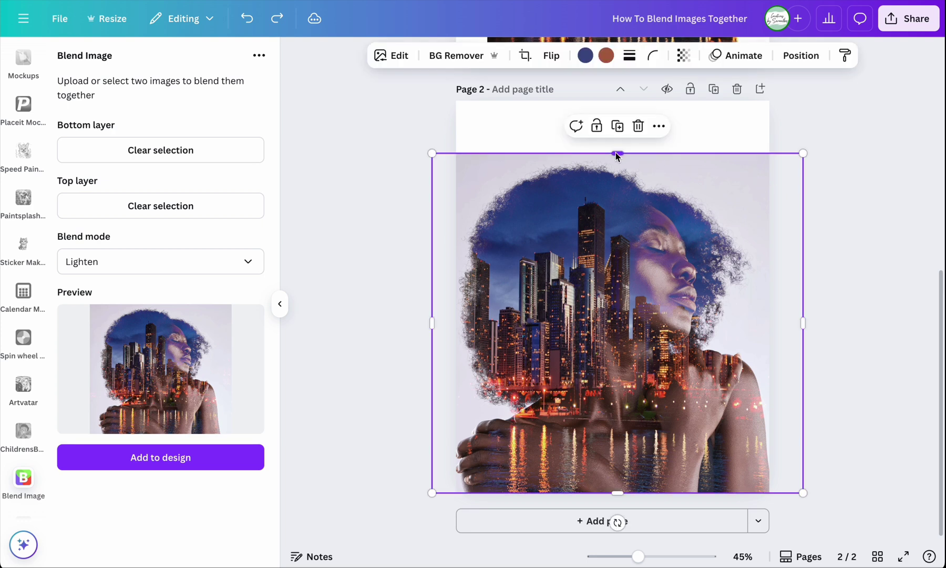
drag(617, 155, 620, 104)
click(867, 198)
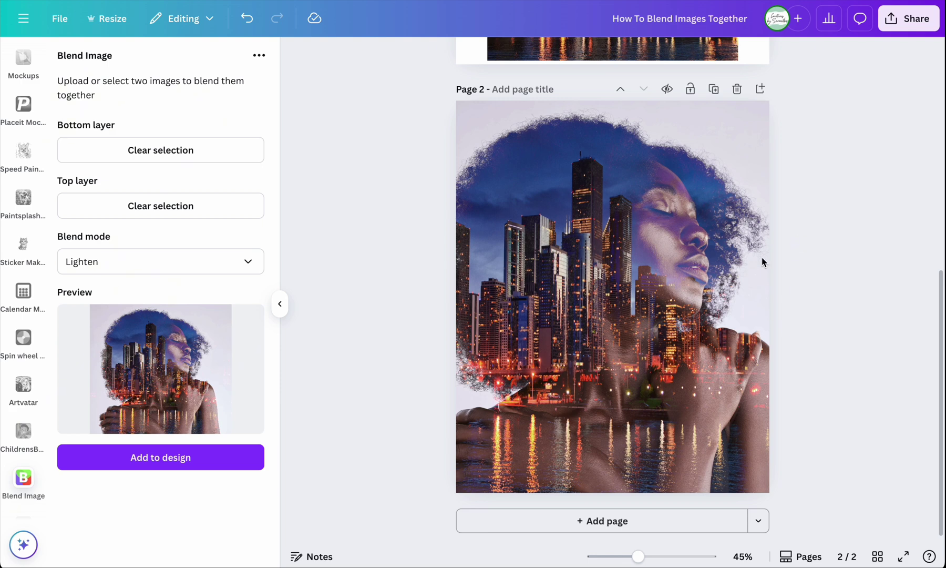
scroll(689, 295, up, 5)
scroll(689, 297, down, 3)
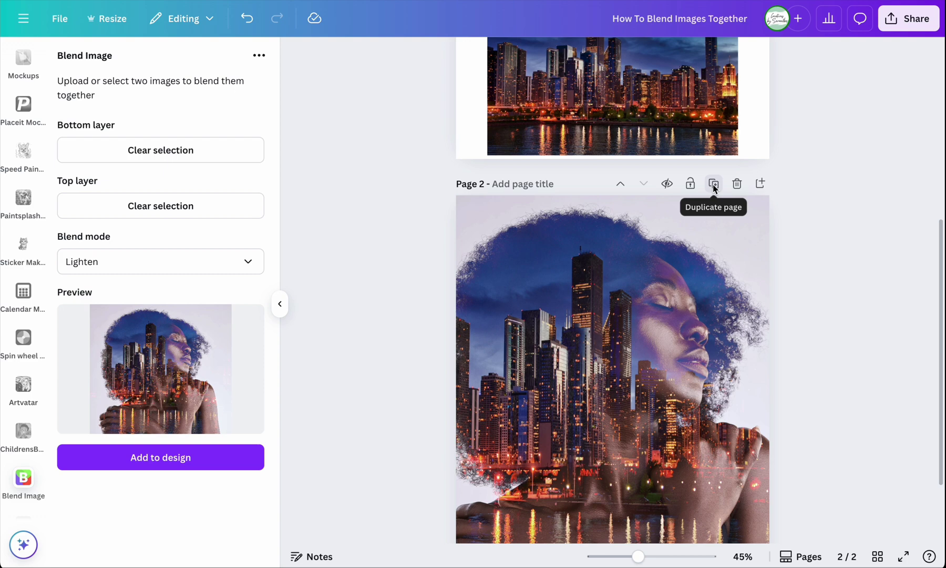
Step: Revert a trial crop, page duplicate and stretch, then drag the skyline photo onto page 2
click(713, 184)
click(714, 188)
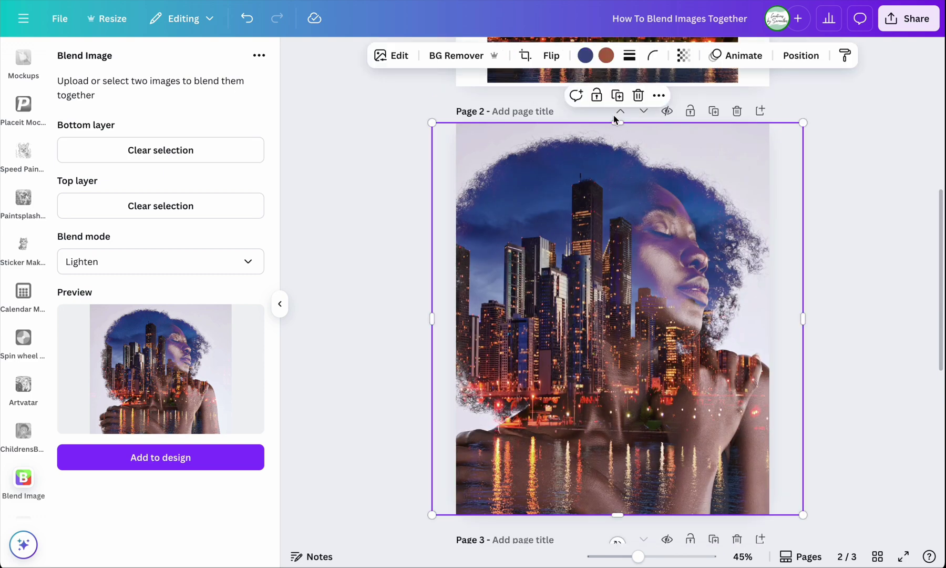
drag(617, 123, 624, 210)
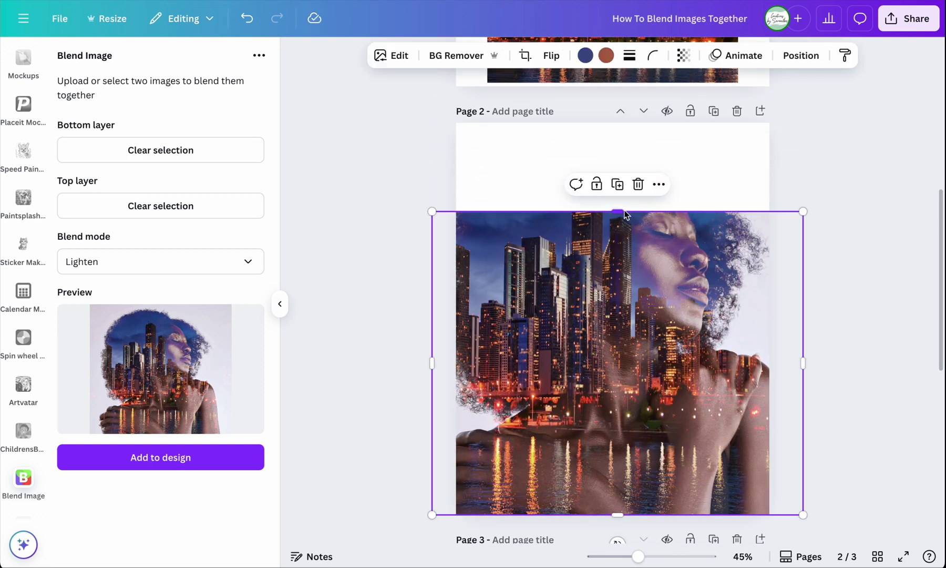
click(251, 20)
click(251, 20)
click(251, 20)
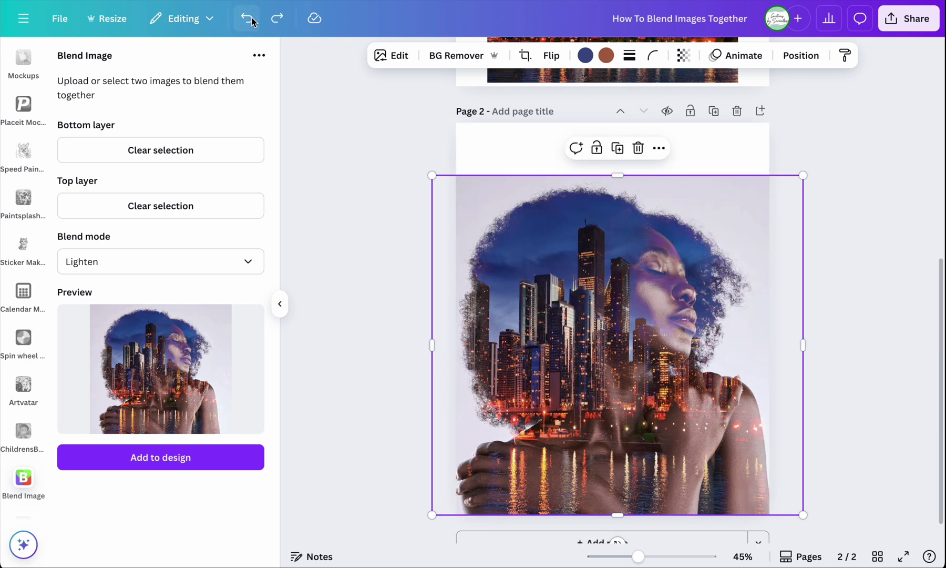
click(839, 162)
scroll(794, 172, up, 3)
drag(696, 127, 684, 333)
Step: Set the night skyline photo as the background of page 2
scroll(683, 329, down, 2)
click(280, 303)
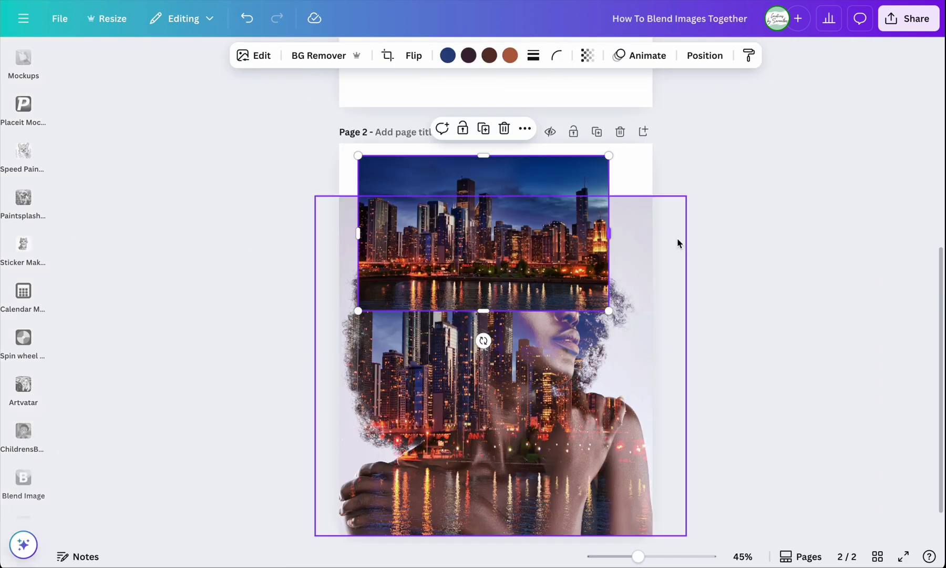
click(778, 210)
click(560, 164)
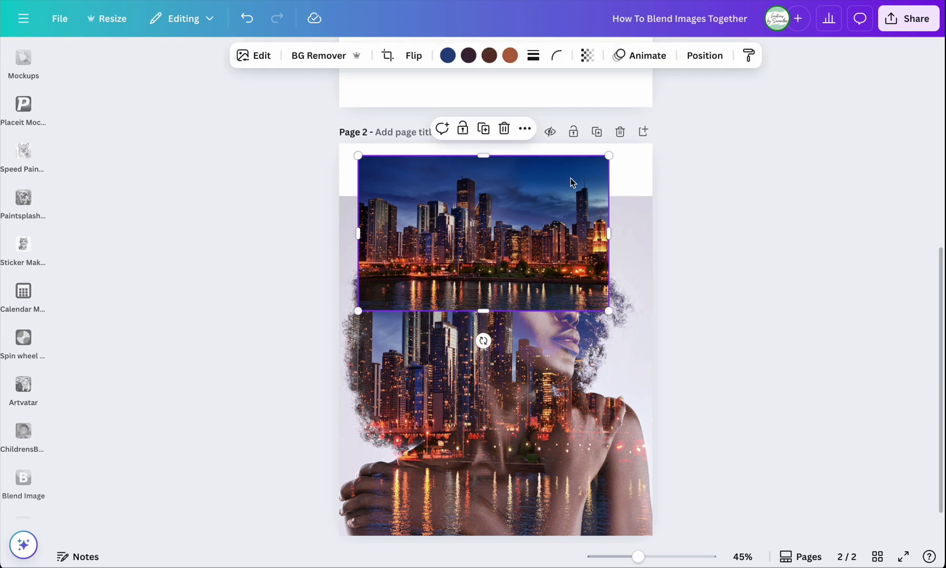
right_click(571, 178)
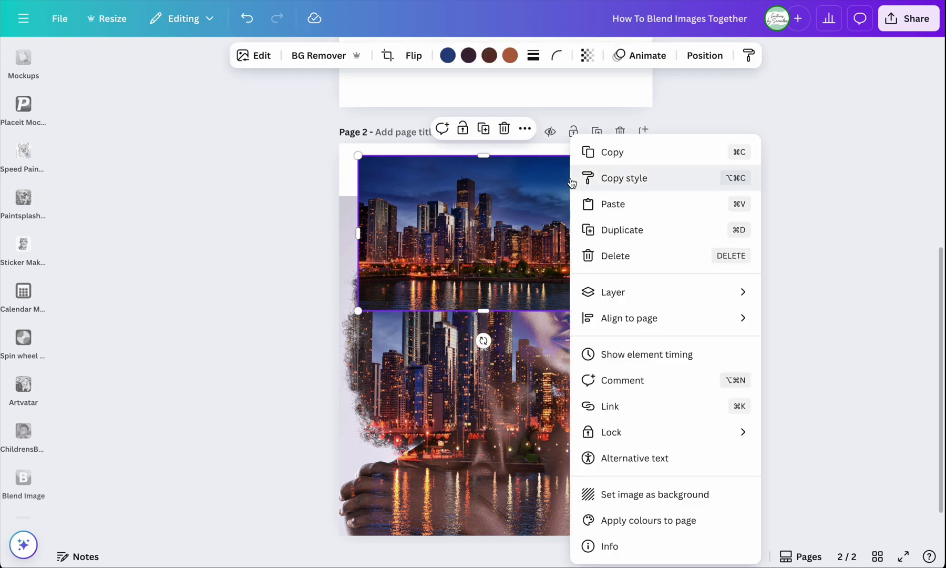
click(630, 494)
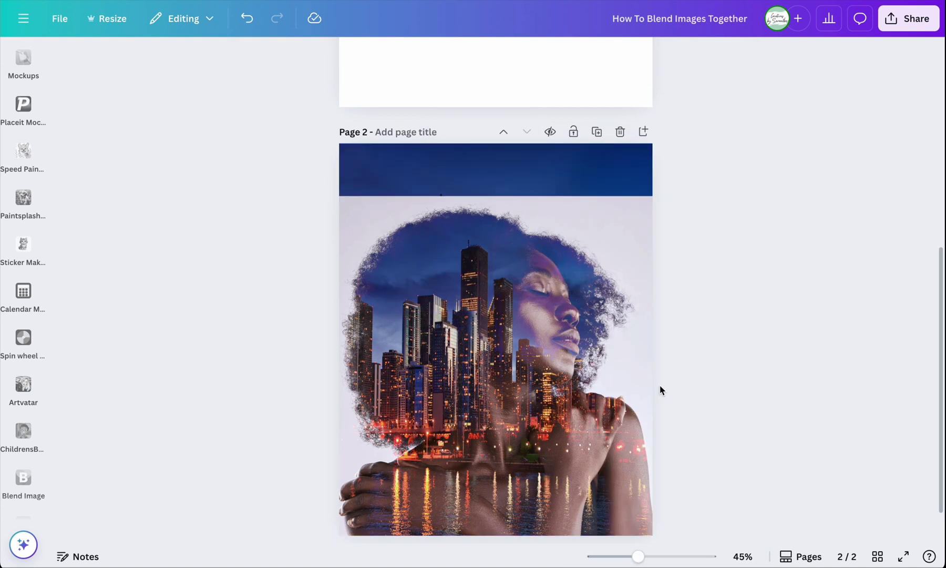
Step: Cut the portrait's pale backdrop with BG Remover, then enlarge and re-centre it over the skyline
click(619, 250)
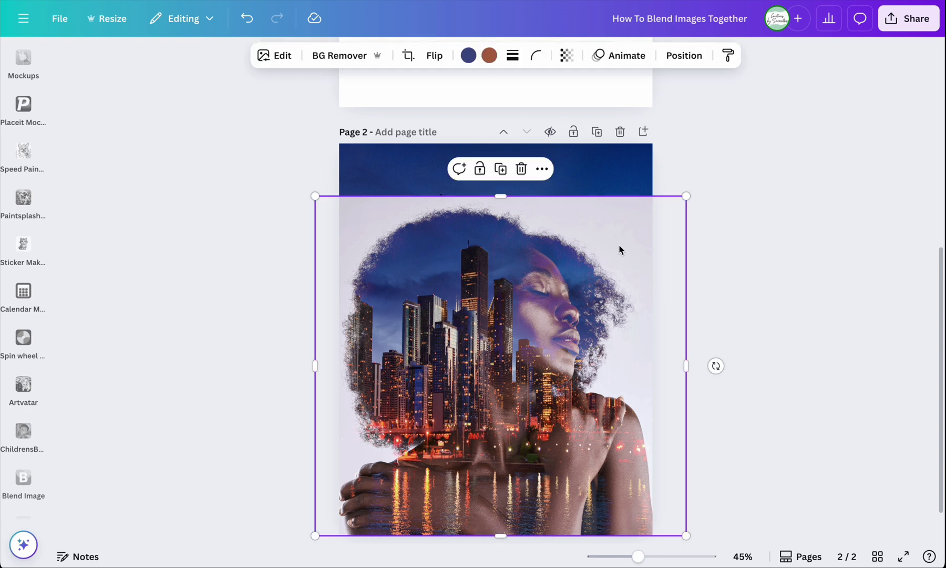
click(335, 61)
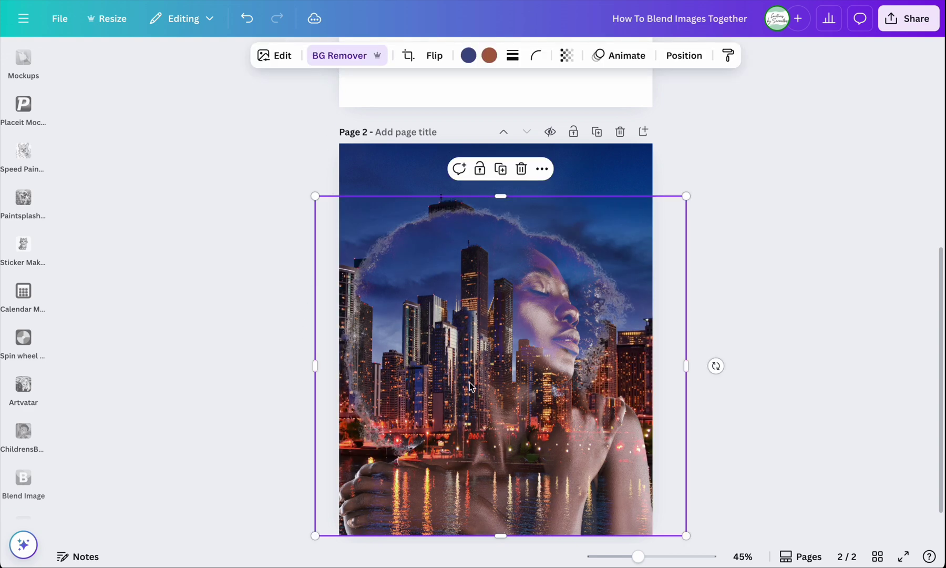
mouse_move(469, 389)
mouse_down()
mouse_move(465, 377)
mouse_move(462, 388)
mouse_up()
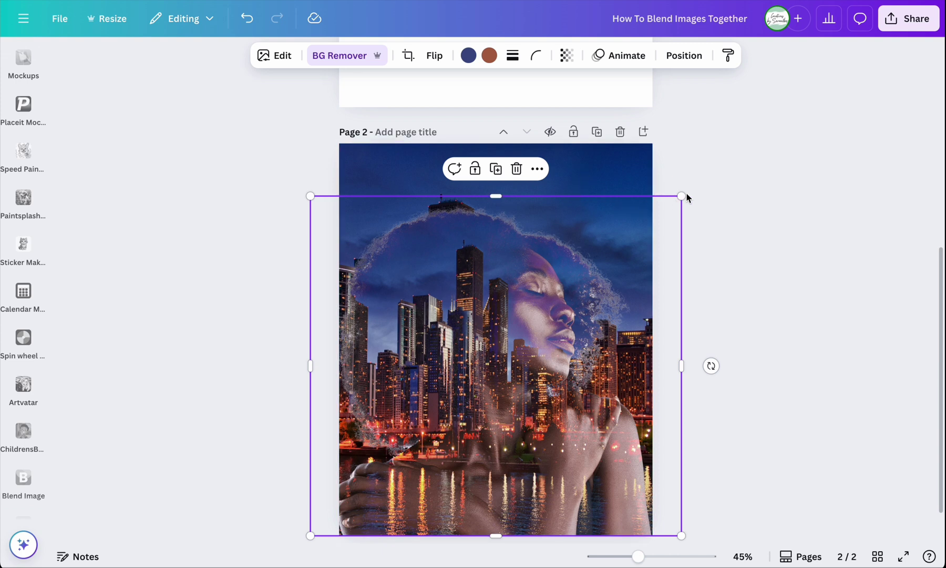
drag(681, 196, 734, 145)
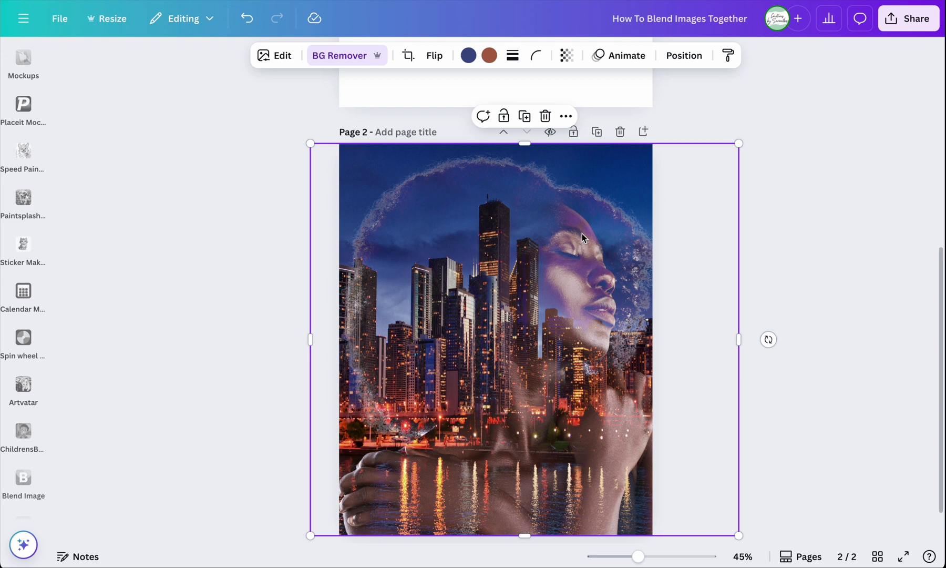
drag(580, 237, 564, 230)
click(818, 182)
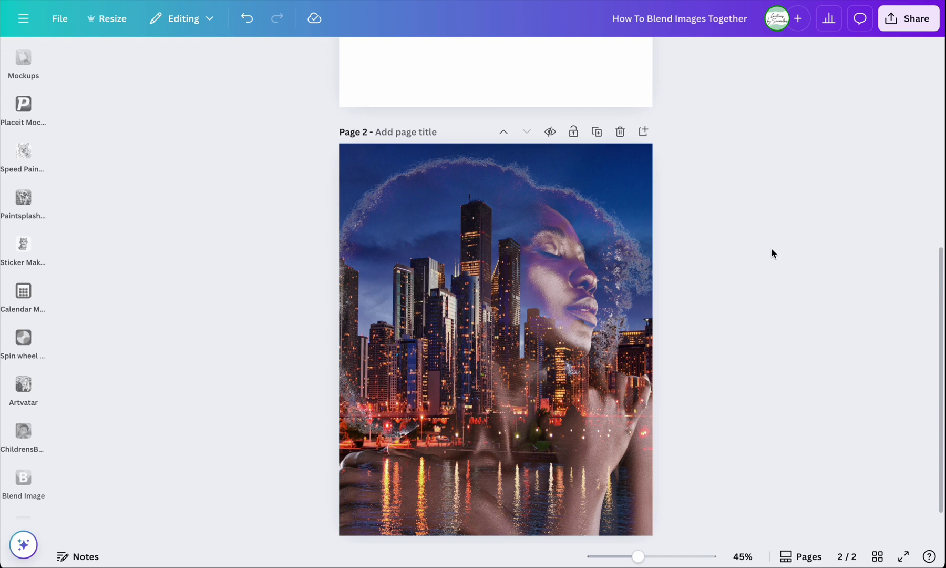
Step: Tint the portrait dark Creole brown #200a00 after trying #2b2026, #603528, yellow and orange
click(563, 221)
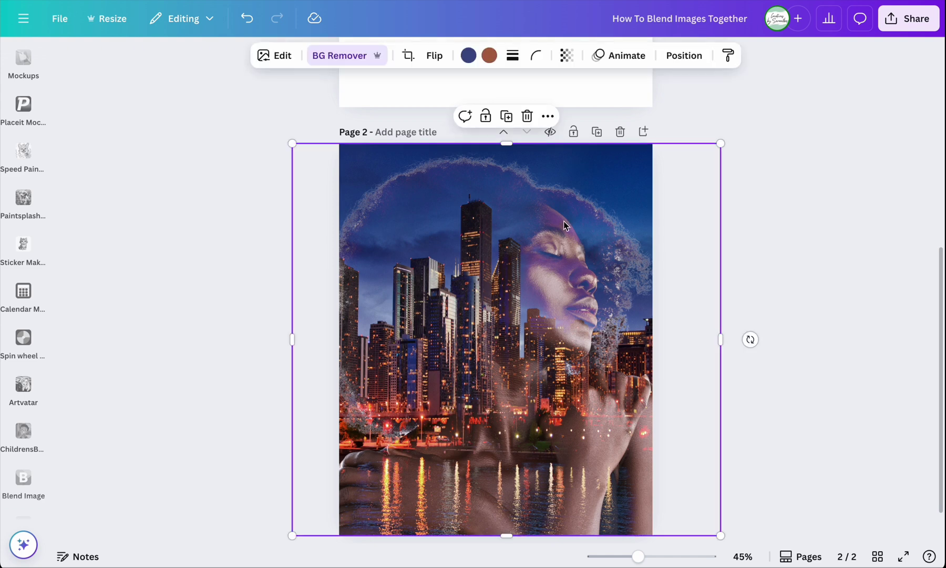
click(469, 56)
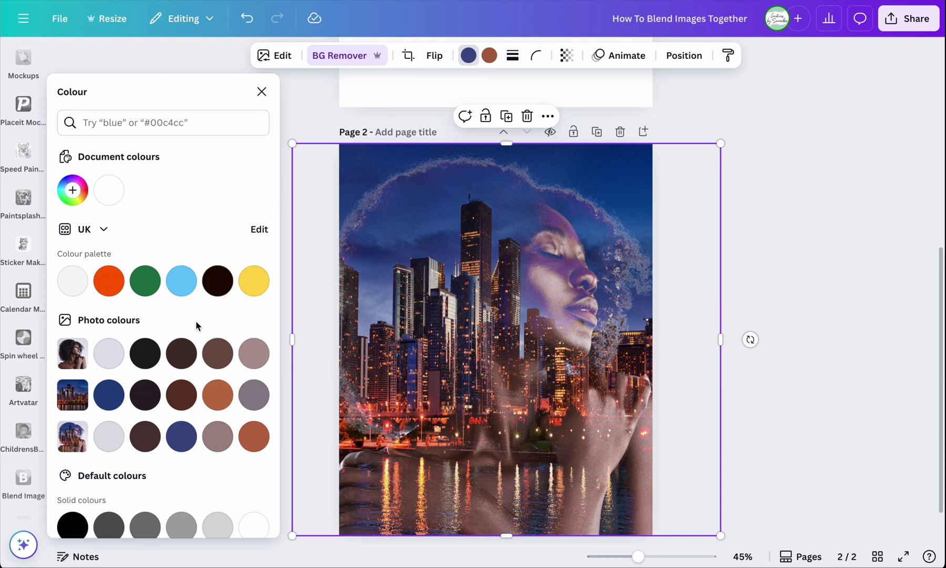
click(217, 289)
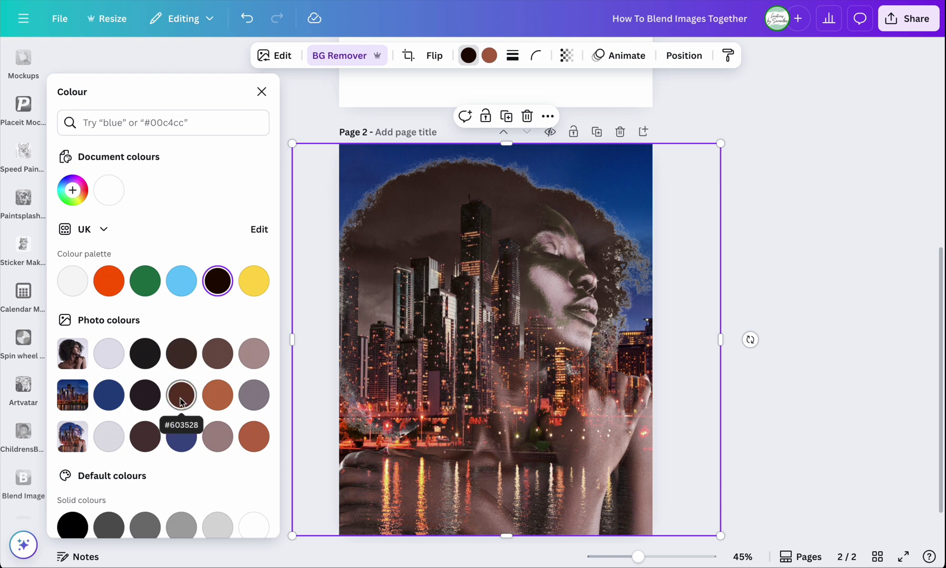
click(143, 401)
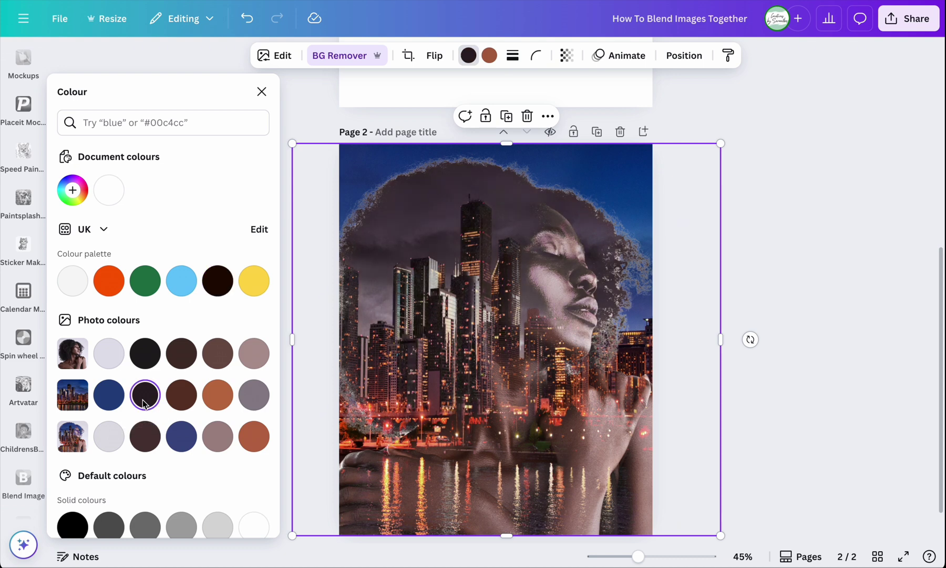
click(182, 400)
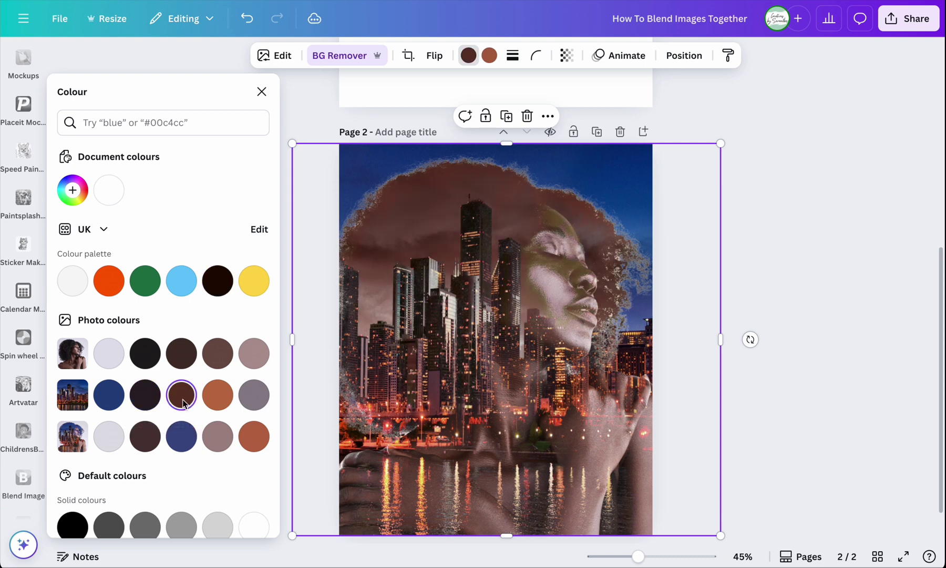
click(258, 284)
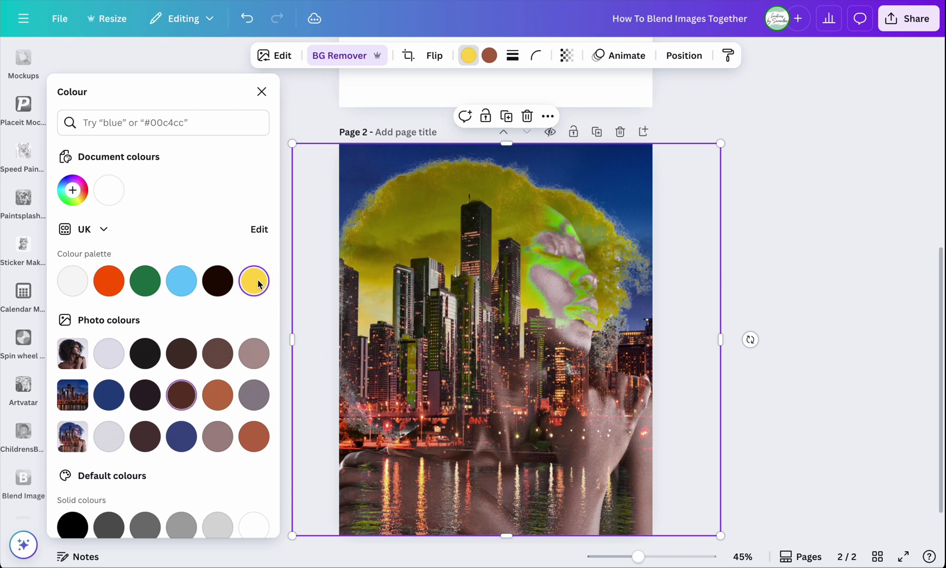
click(101, 282)
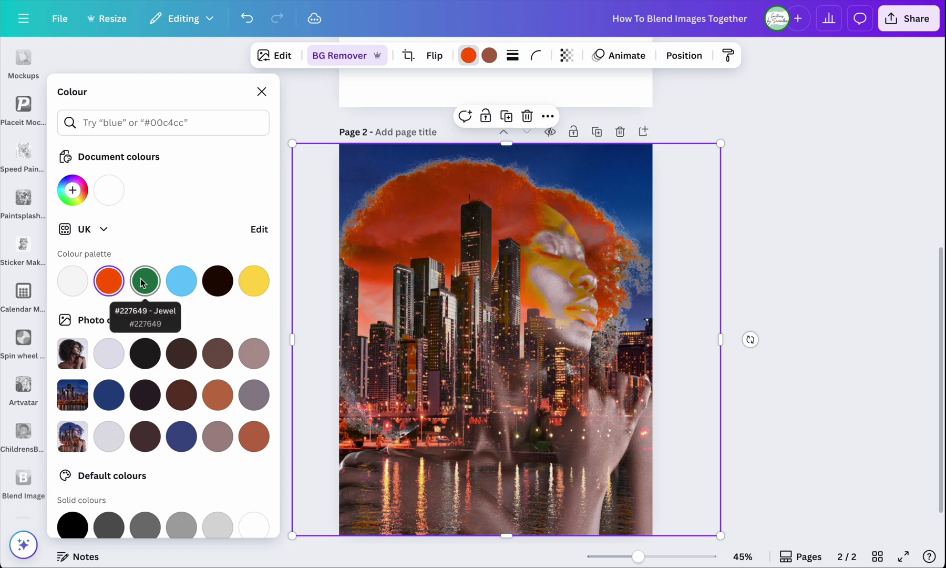
click(222, 282)
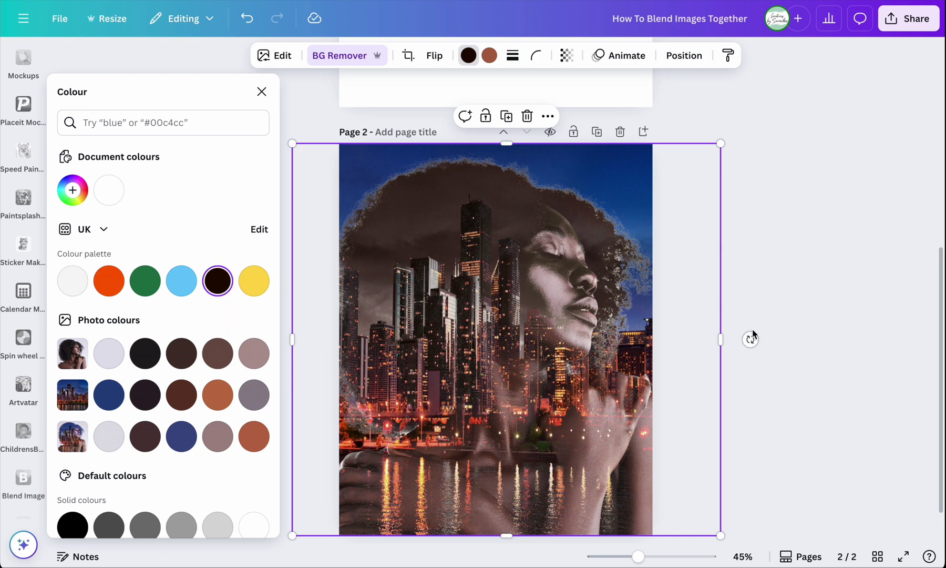
key(Escape)
click(752, 284)
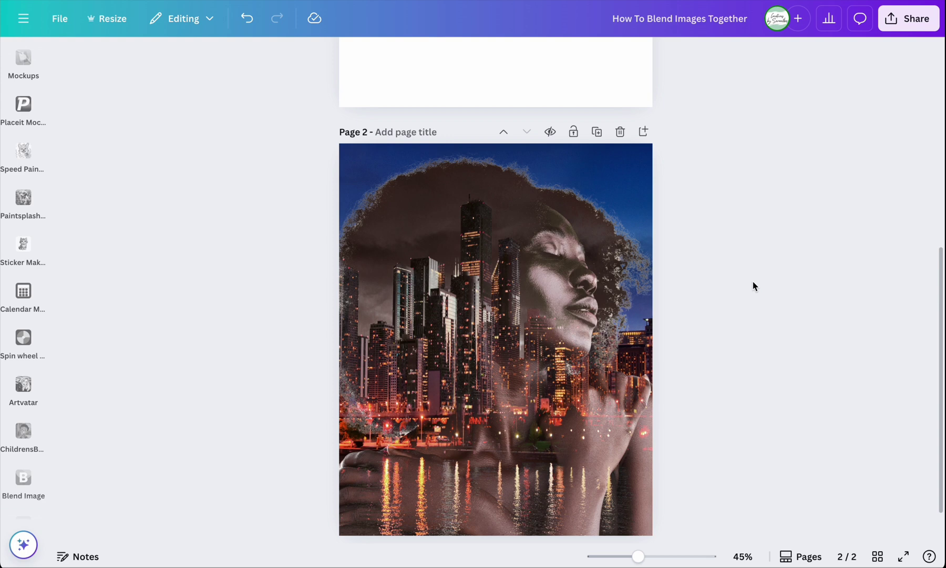
scroll(752, 285, down, 2)
scroll(752, 286, up, 1)
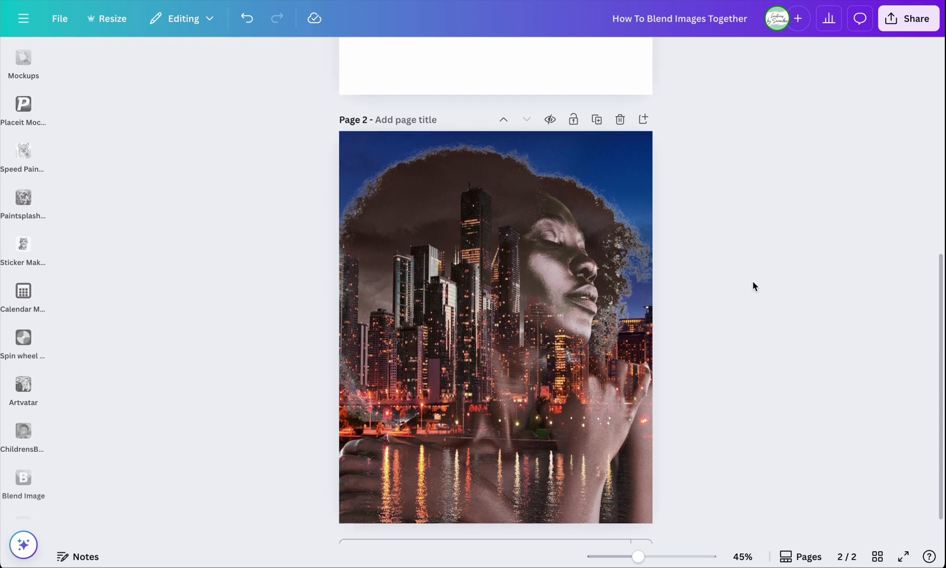
scroll(753, 264, down, 1)
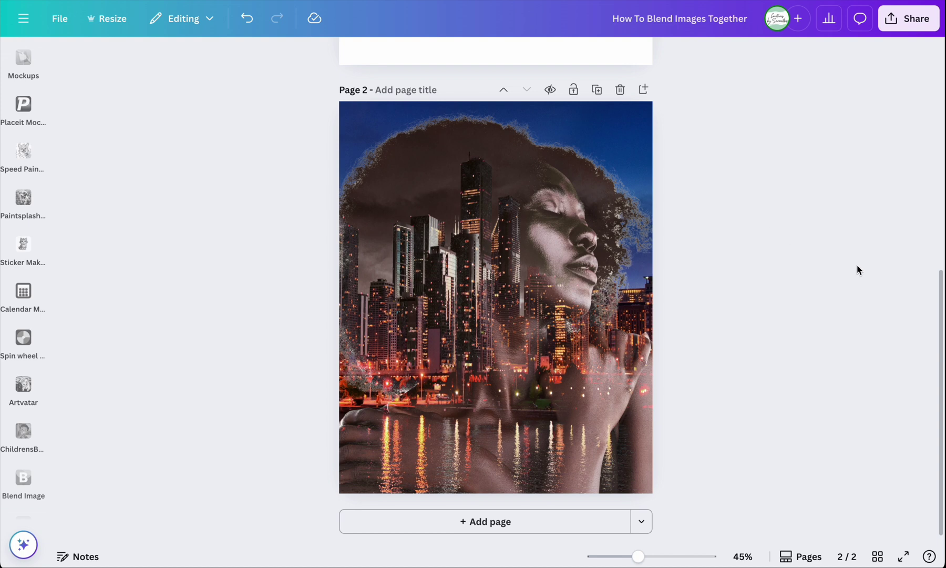
scroll(856, 269, up, 8)
scroll(856, 269, down, 3)
scroll(857, 267, down, 5)
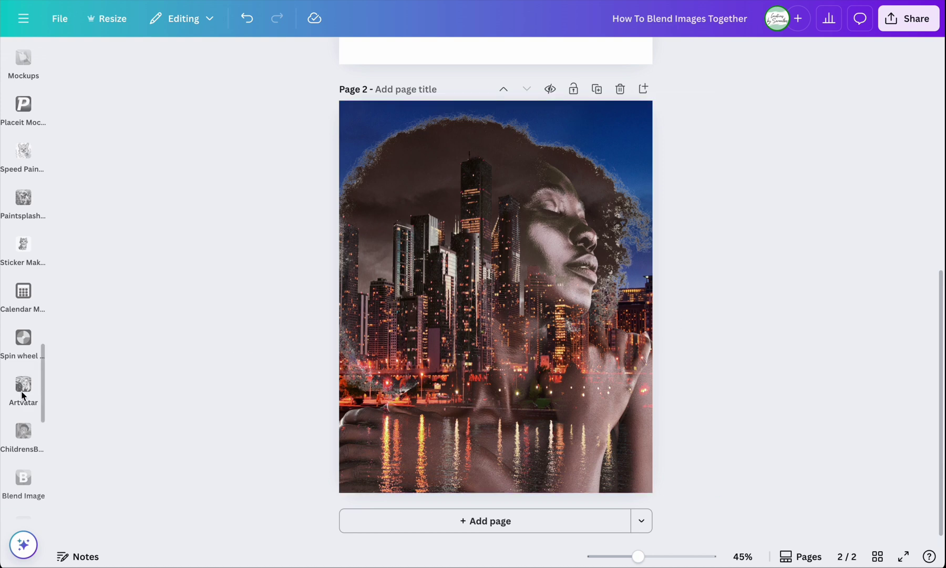
Step: In the Blend Image app, preview the Color Burn, Darken and Multiply blend modes
click(21, 479)
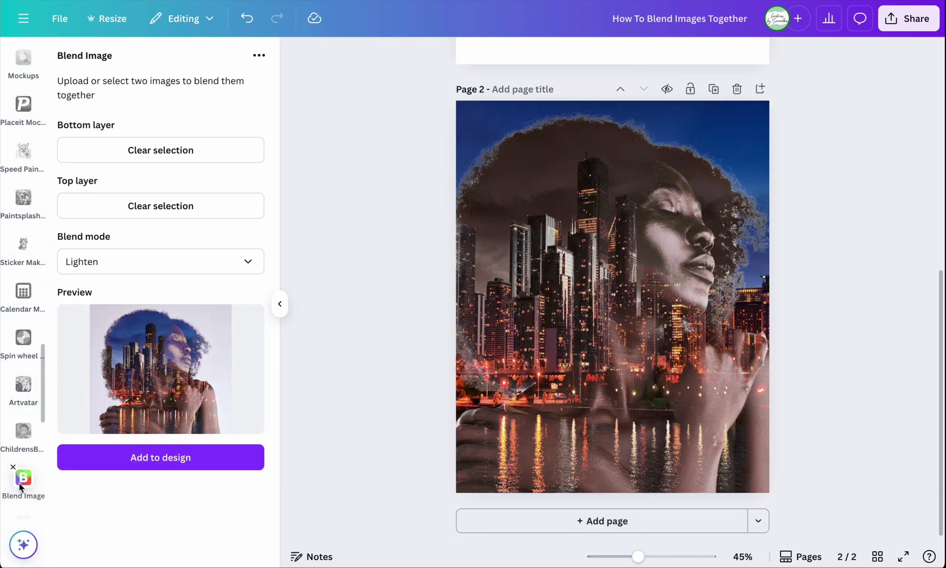
click(146, 257)
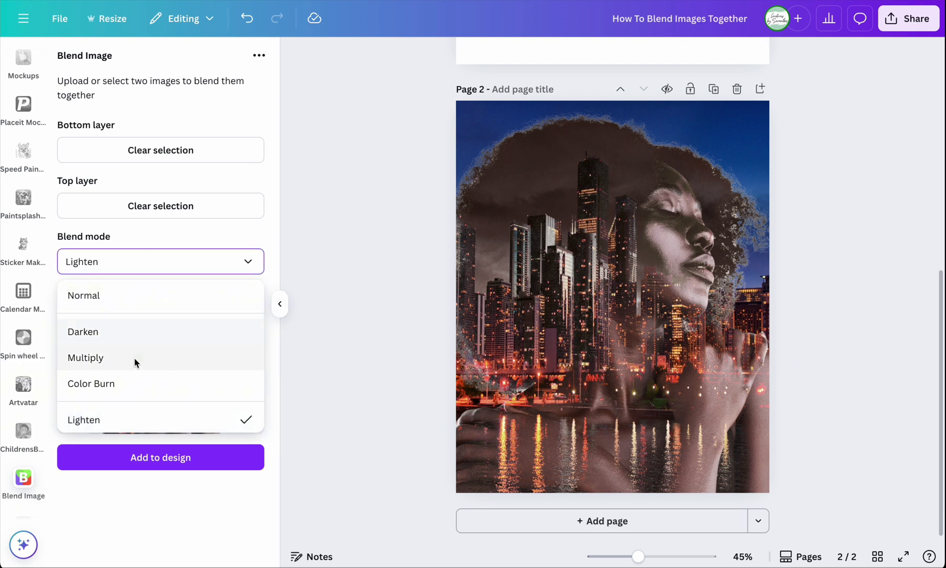
scroll(138, 336, down, 1)
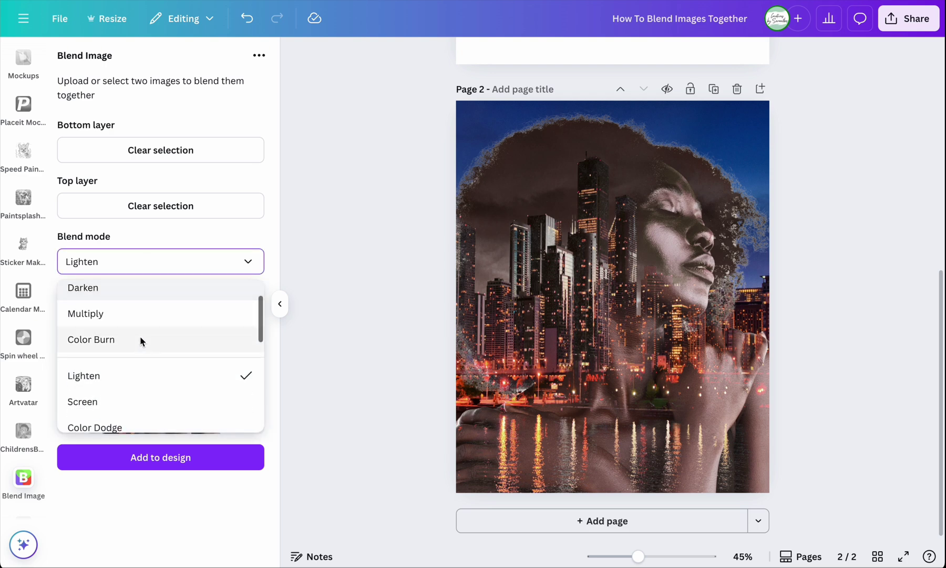
click(141, 340)
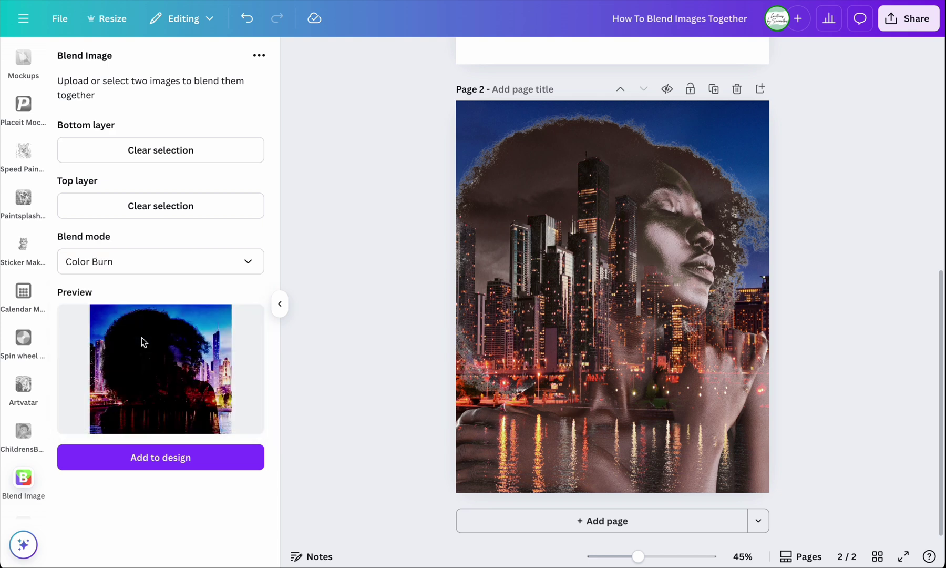
click(116, 262)
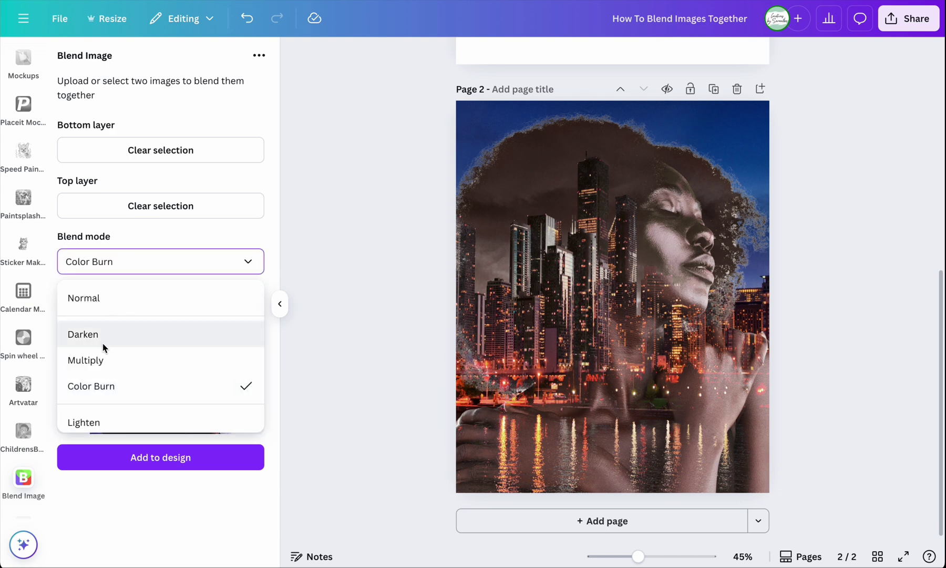
click(103, 344)
click(112, 269)
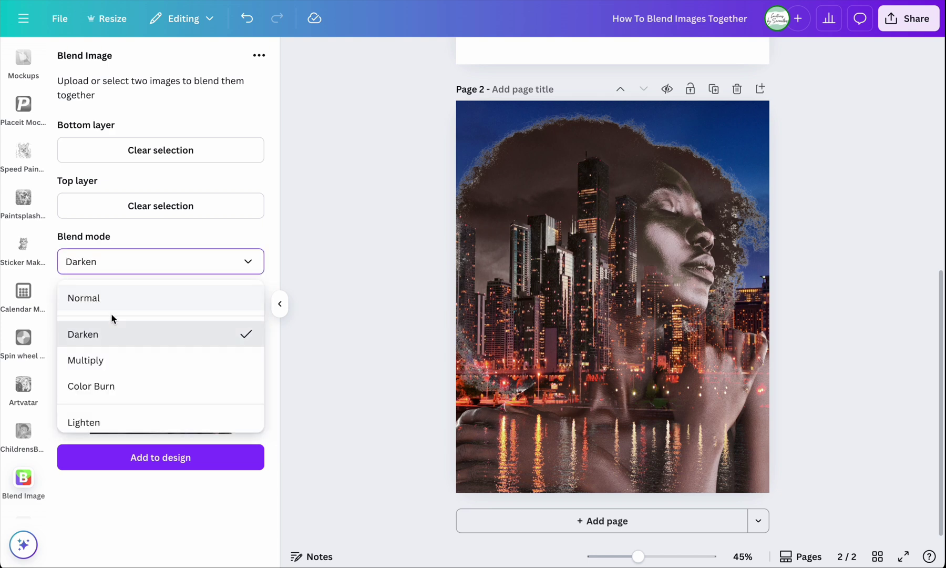
click(115, 360)
Step: Try the Saturation and Exclusion blend modes, then settle back on Lighten
click(131, 257)
scroll(131, 423, down, 5)
click(120, 372)
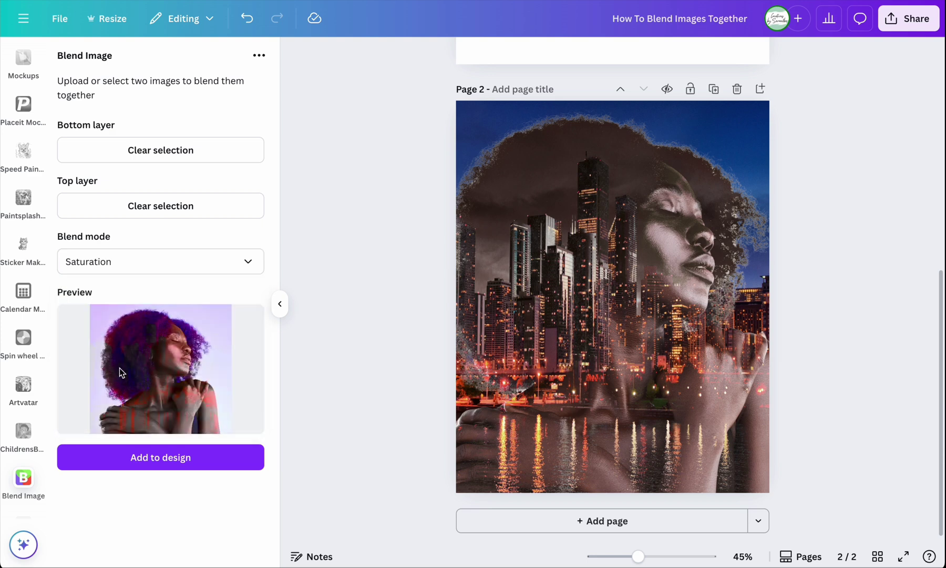
click(150, 260)
scroll(135, 351, up, 2)
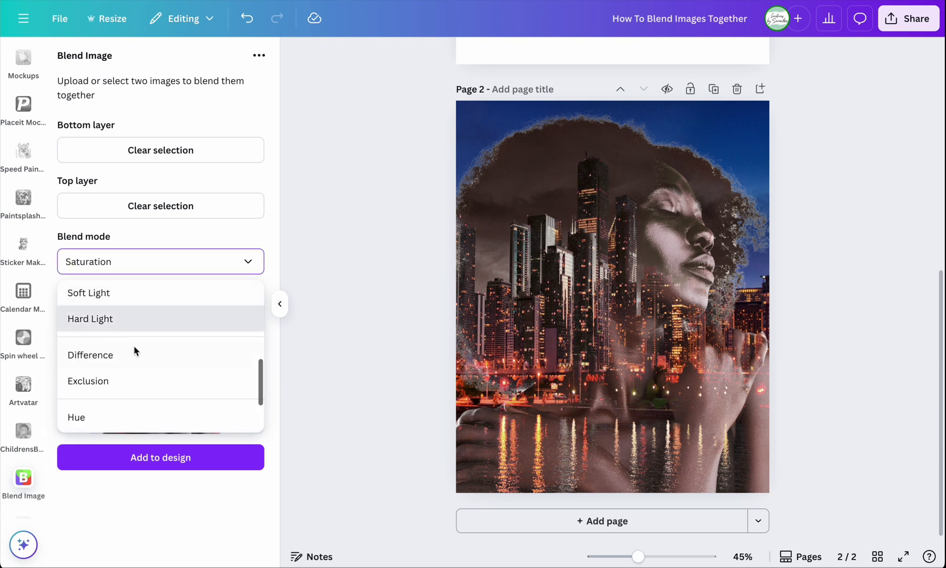
click(120, 380)
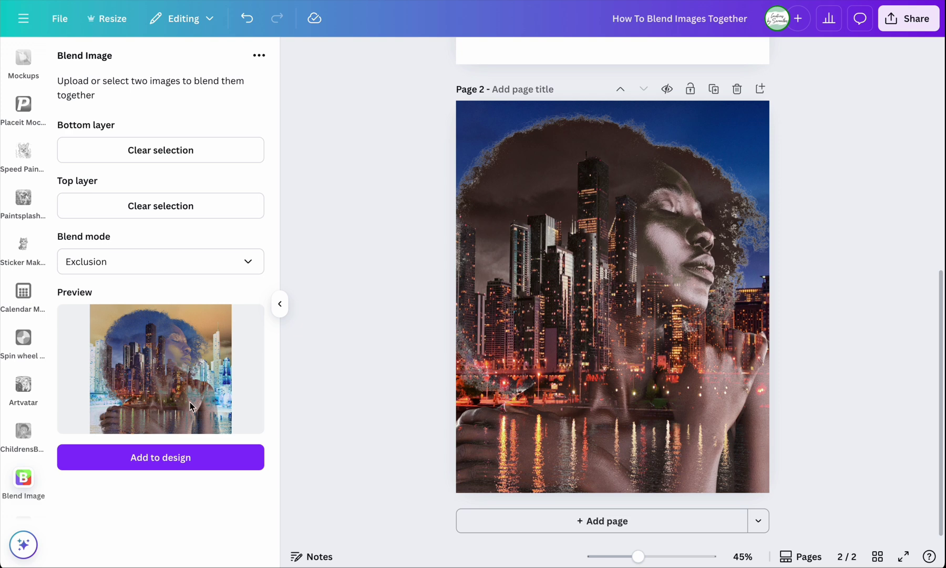
click(171, 268)
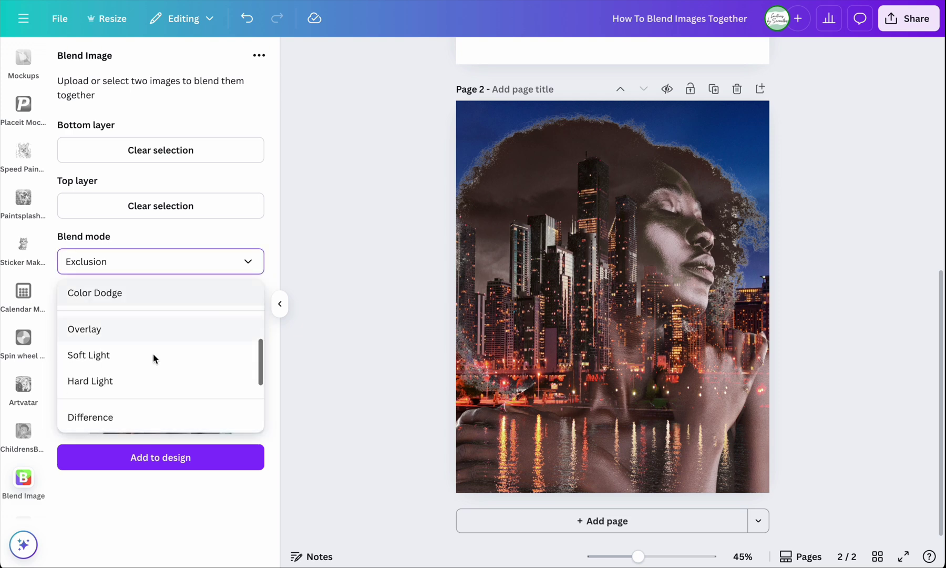
scroll(152, 399, down, 2)
scroll(152, 399, up, 5)
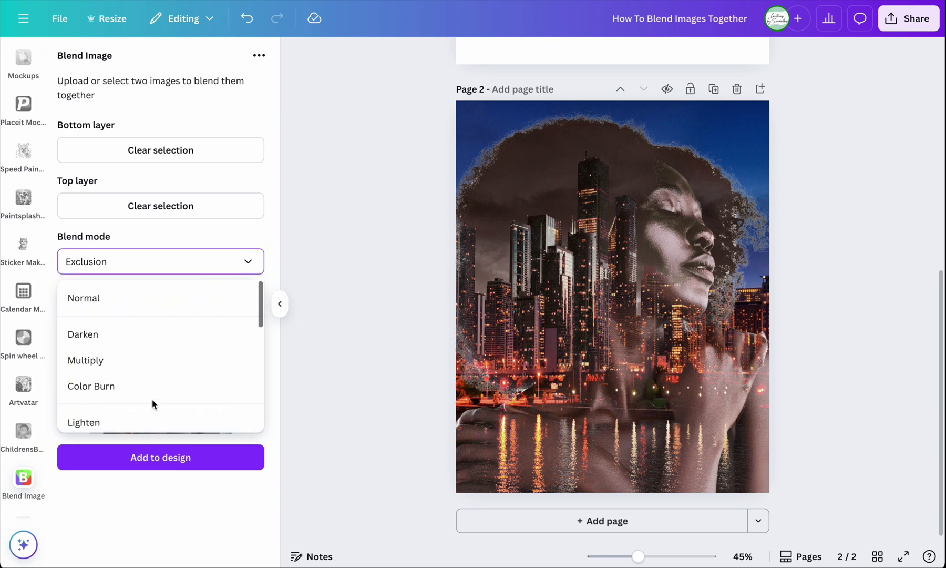
scroll(152, 399, down, 1)
click(133, 393)
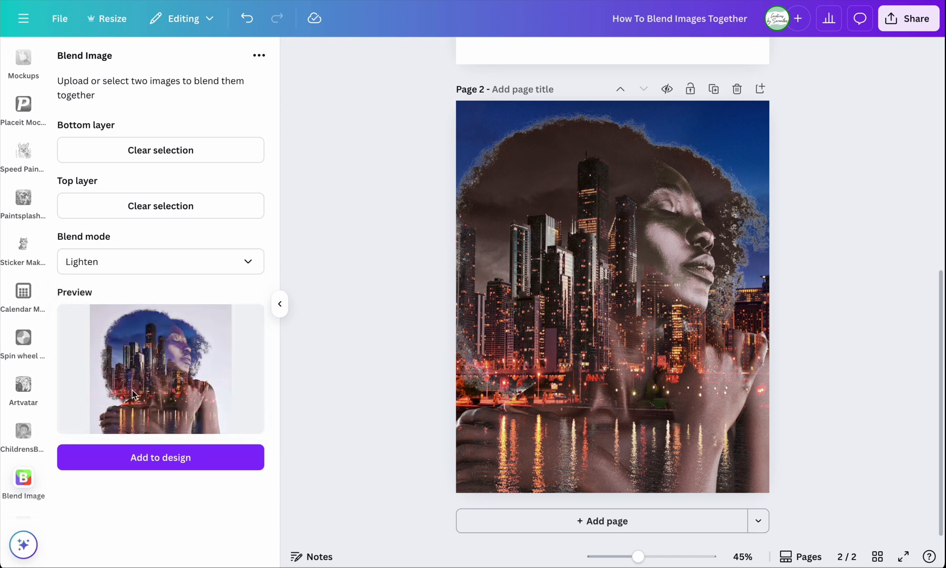